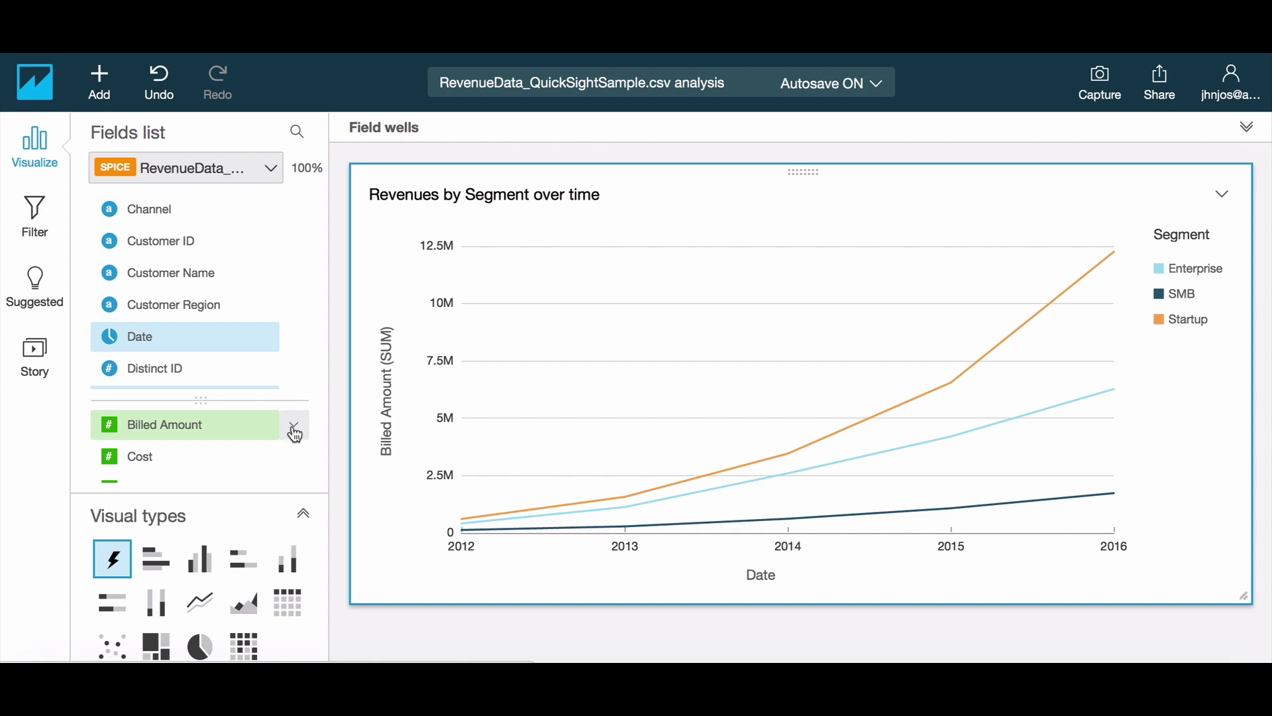
# Show Billed Amount as dollar currency and open its More Formatting Options settings.
pyautogui.click(294, 428)
pyautogui.moveTo(369, 428)
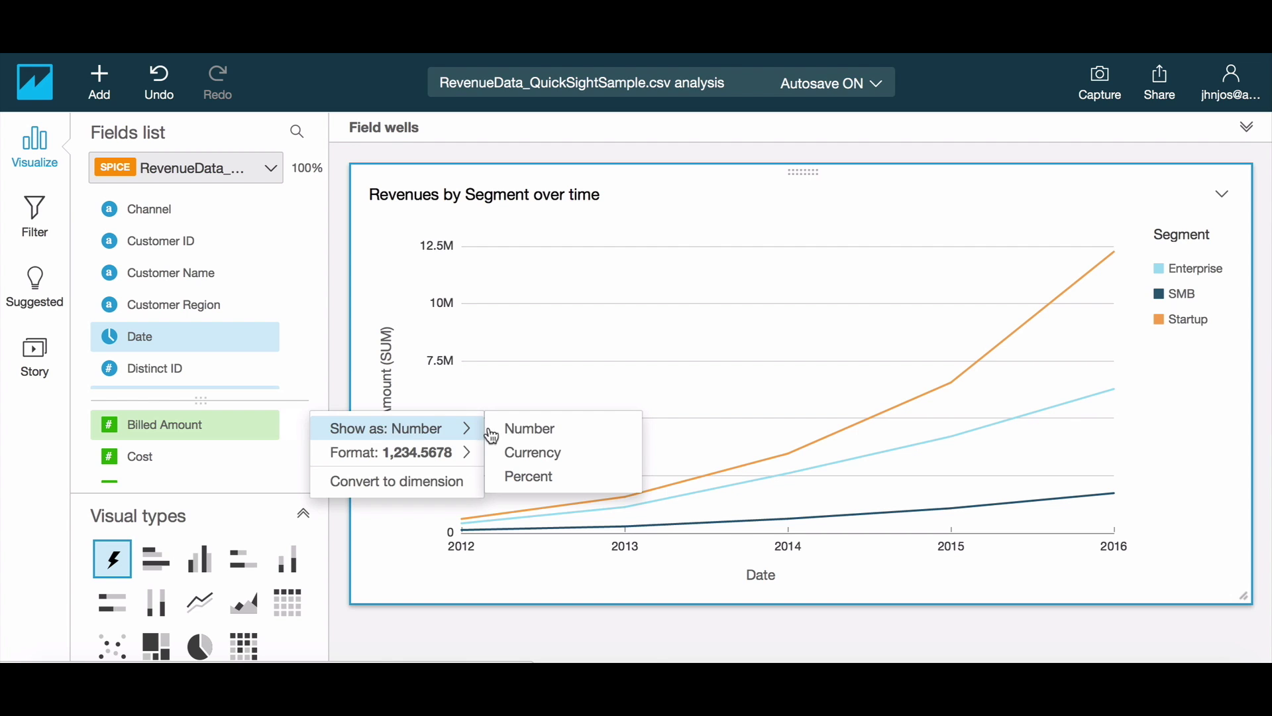
pyautogui.click(552, 453)
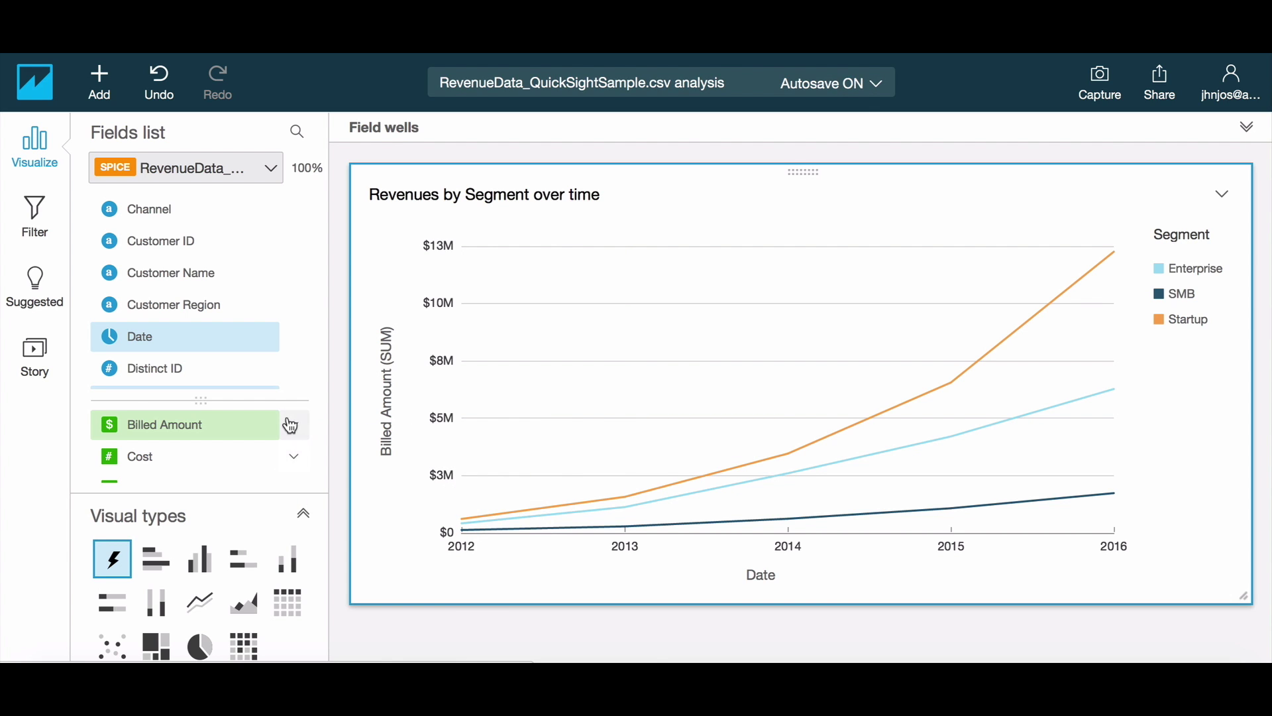
pyautogui.click(290, 425)
pyautogui.moveTo(362, 452)
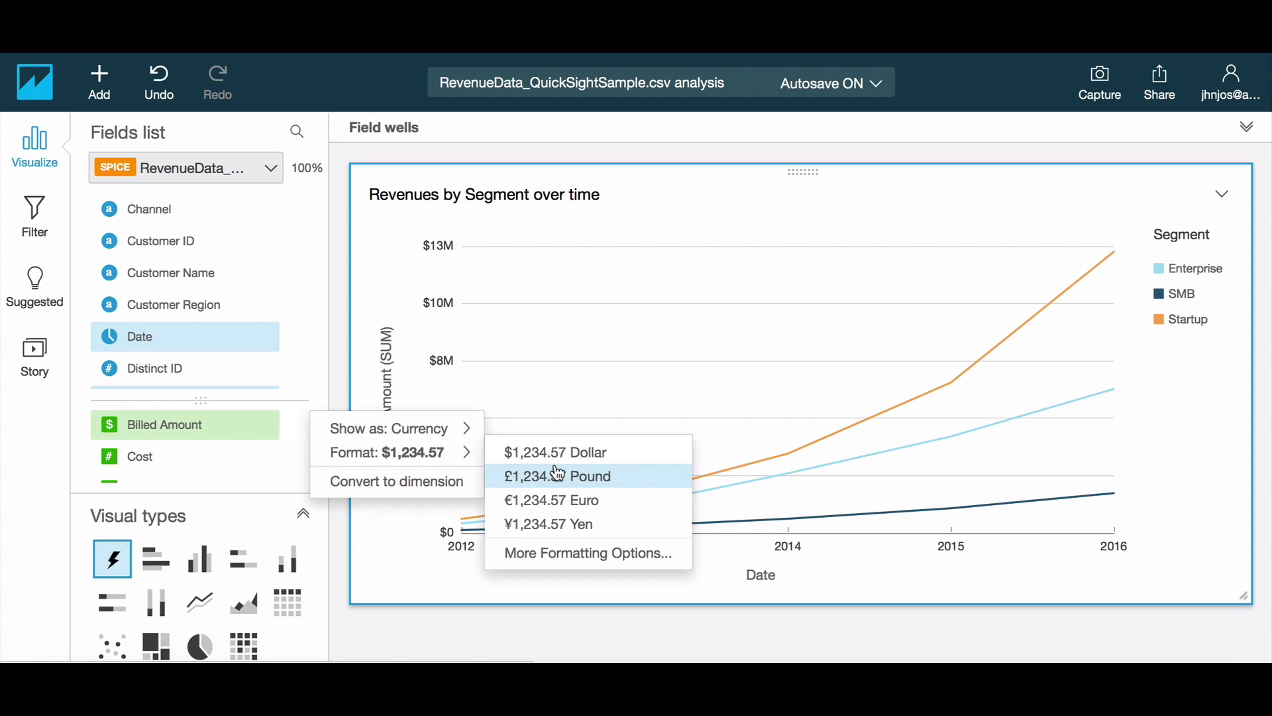
pyautogui.click(562, 555)
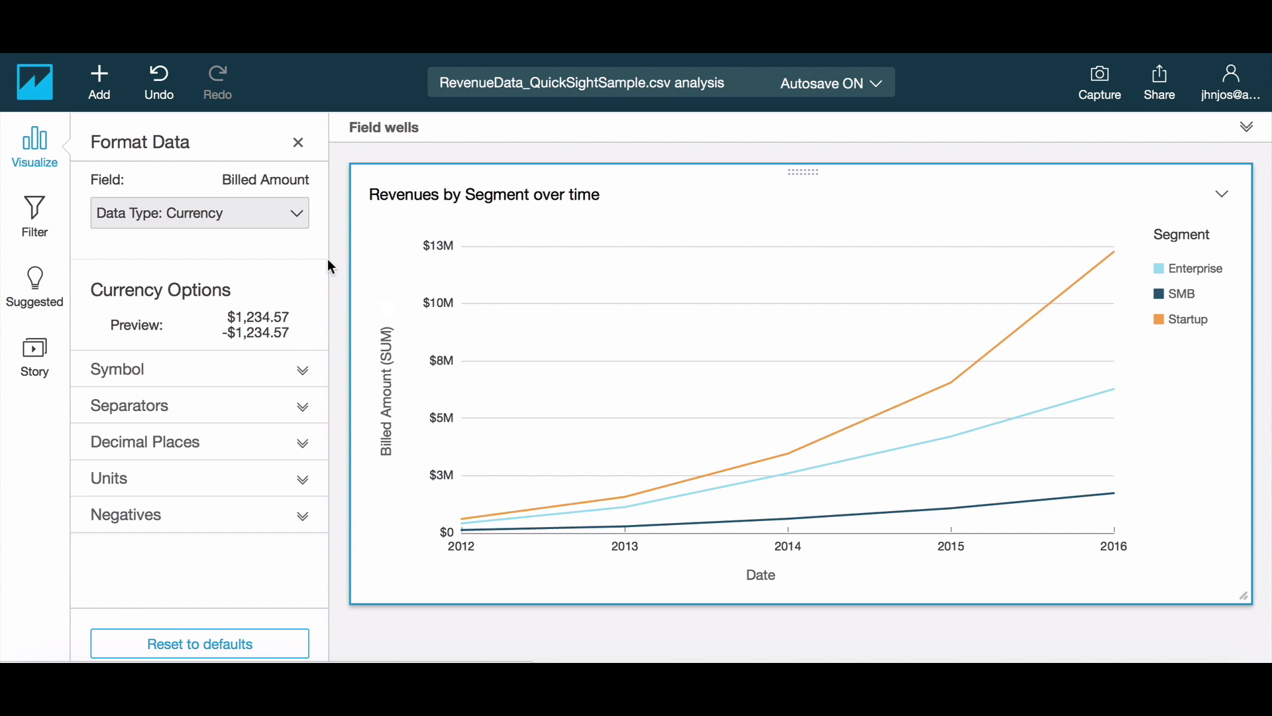
# Review the Decimal Places and Separators settings, then close the Billed Amount Format Data panel.
pyautogui.click(291, 447)
pyautogui.click(291, 449)
pyautogui.click(303, 408)
pyautogui.click(304, 408)
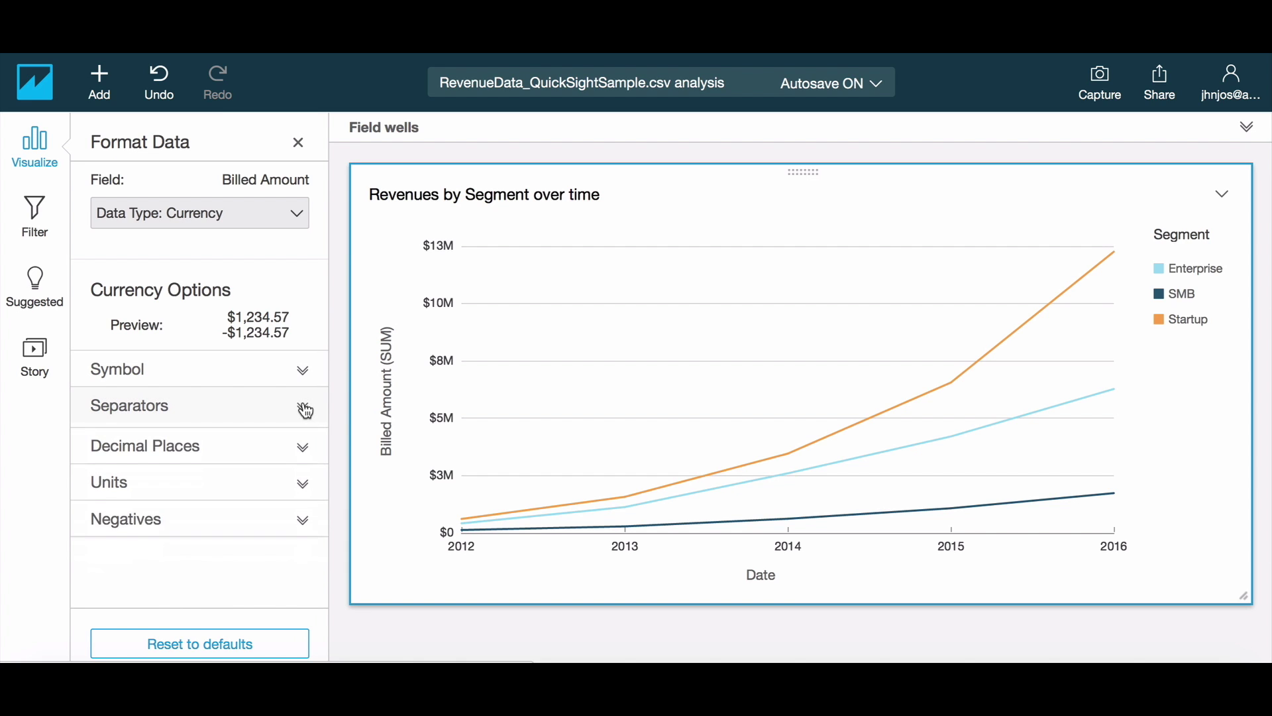
pyautogui.click(298, 142)
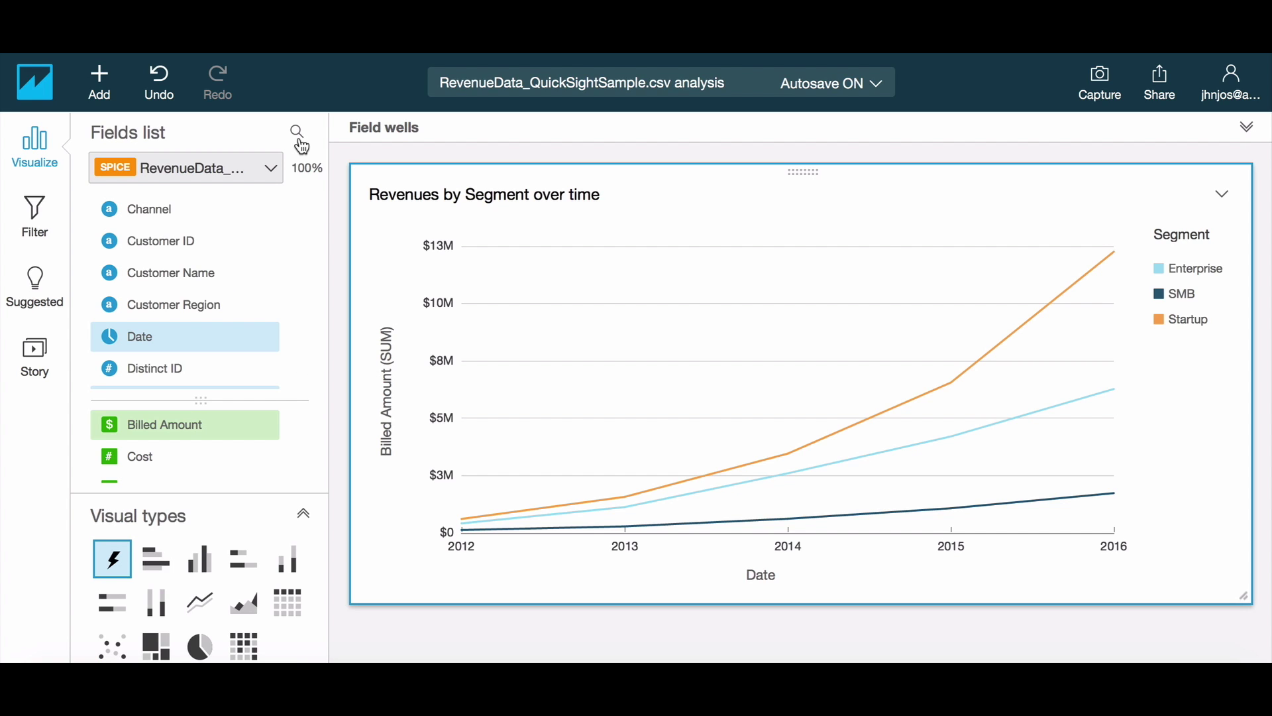
# Aggregate the segment chart's Date axis by Month.
pyautogui.click(384, 345)
pyautogui.moveTo(491, 331)
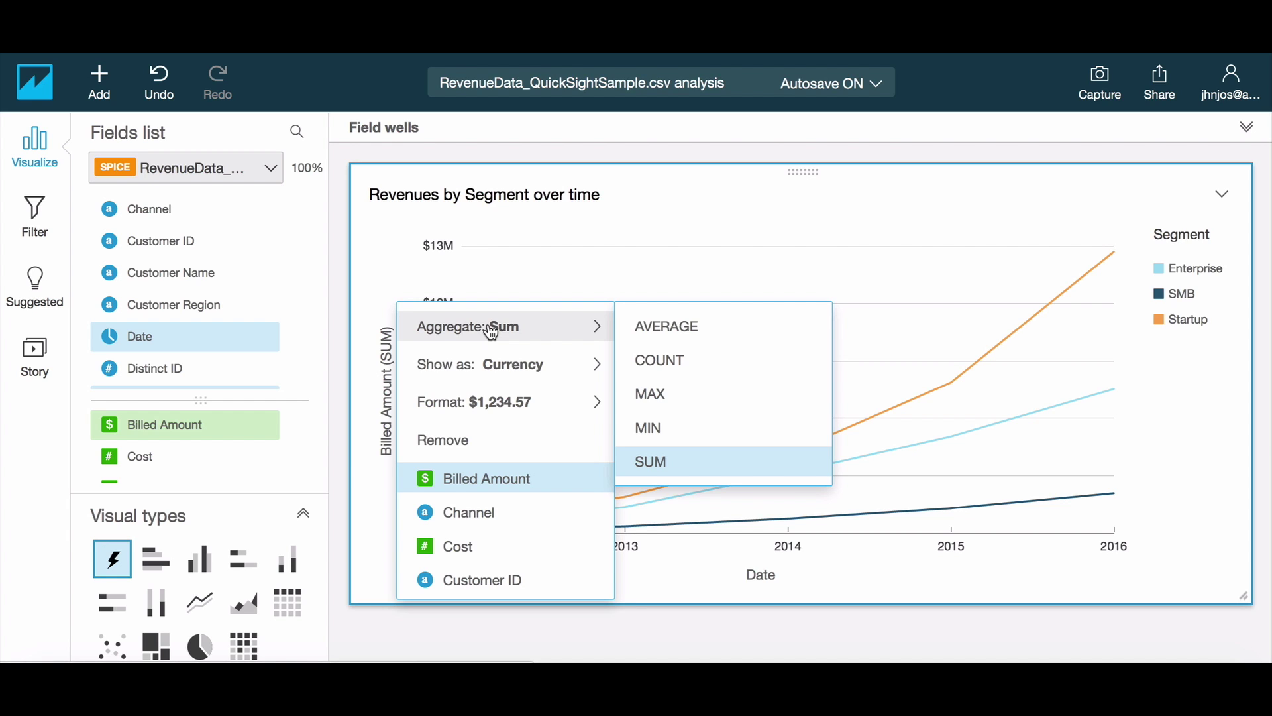
pyautogui.click(375, 497)
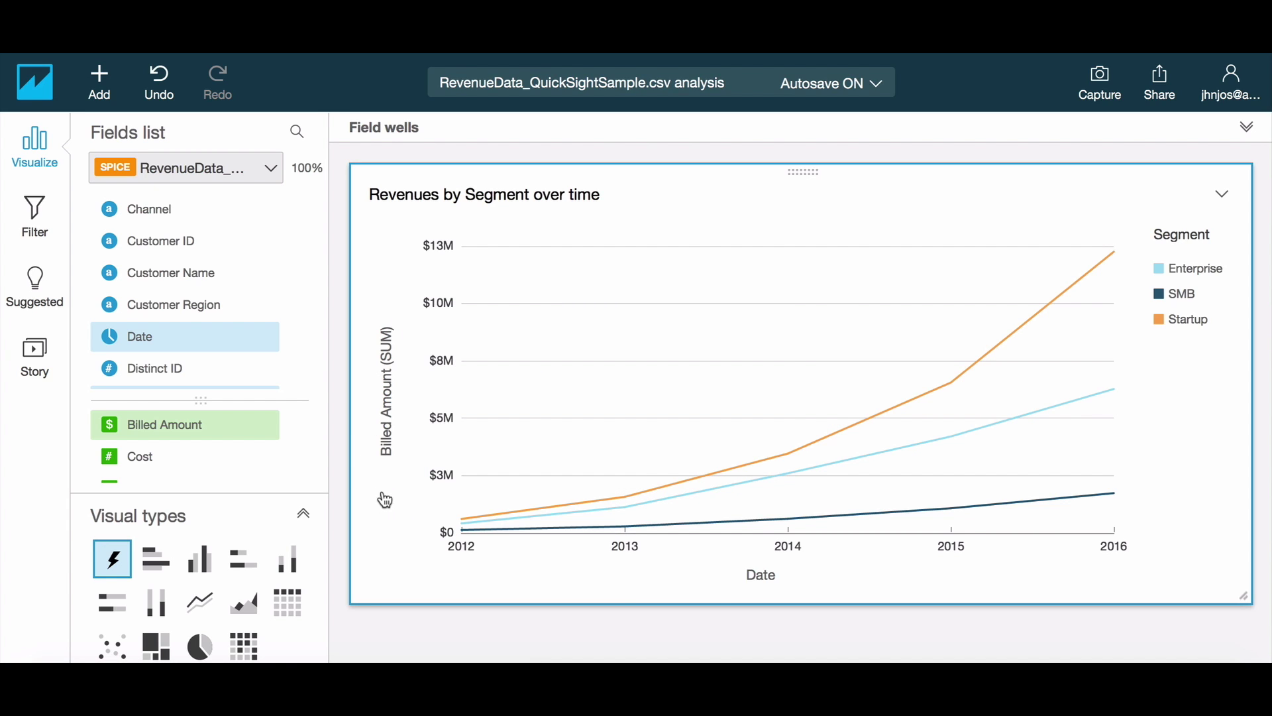
pyautogui.click(772, 576)
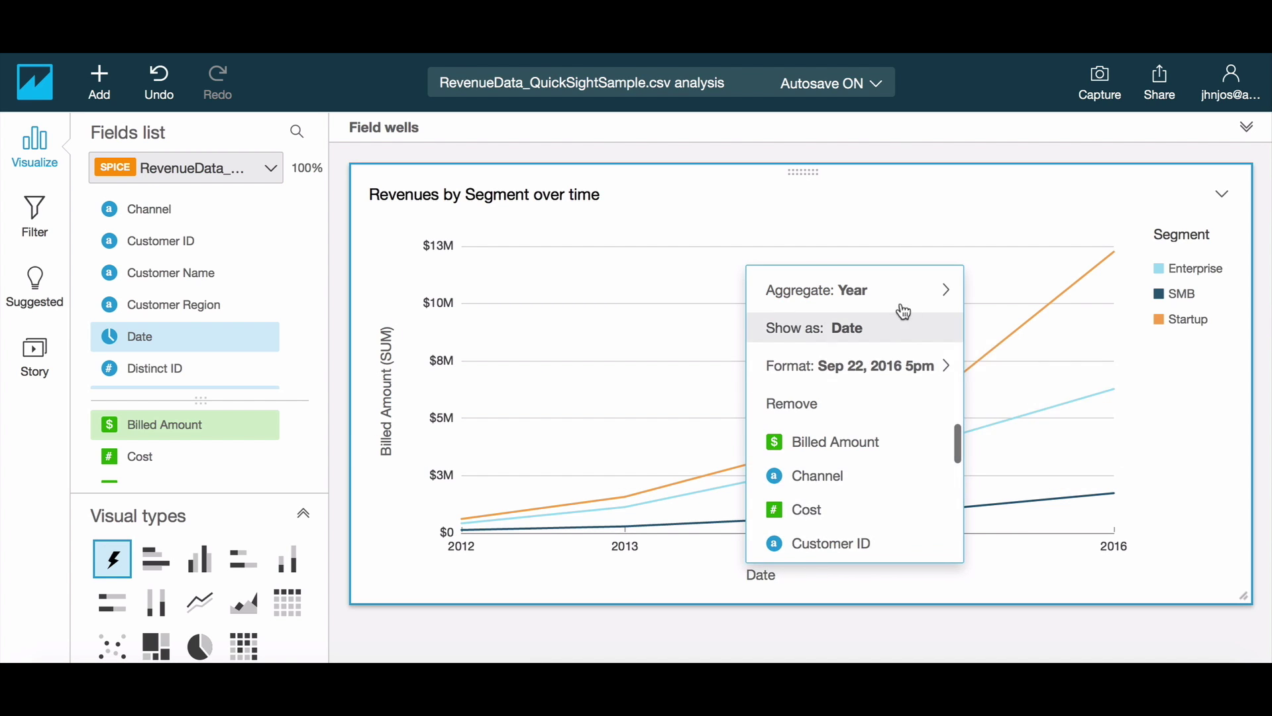
pyautogui.moveTo(912, 309)
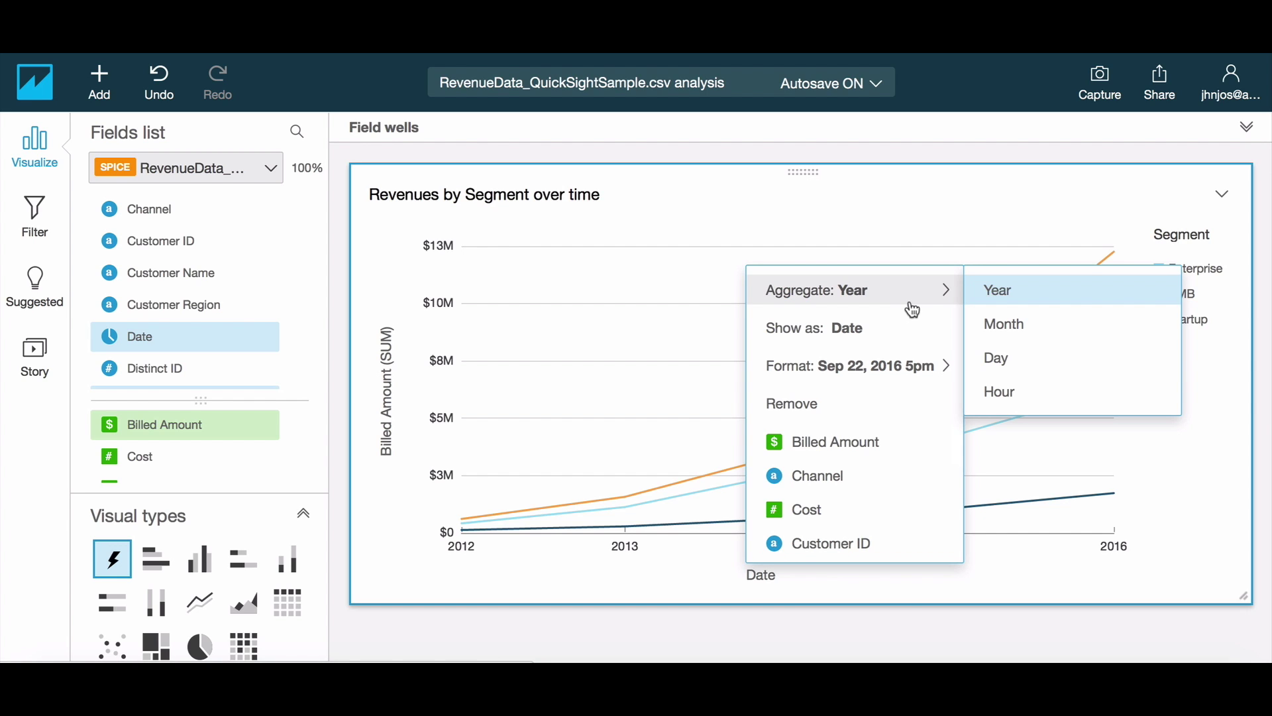
pyautogui.click(1014, 323)
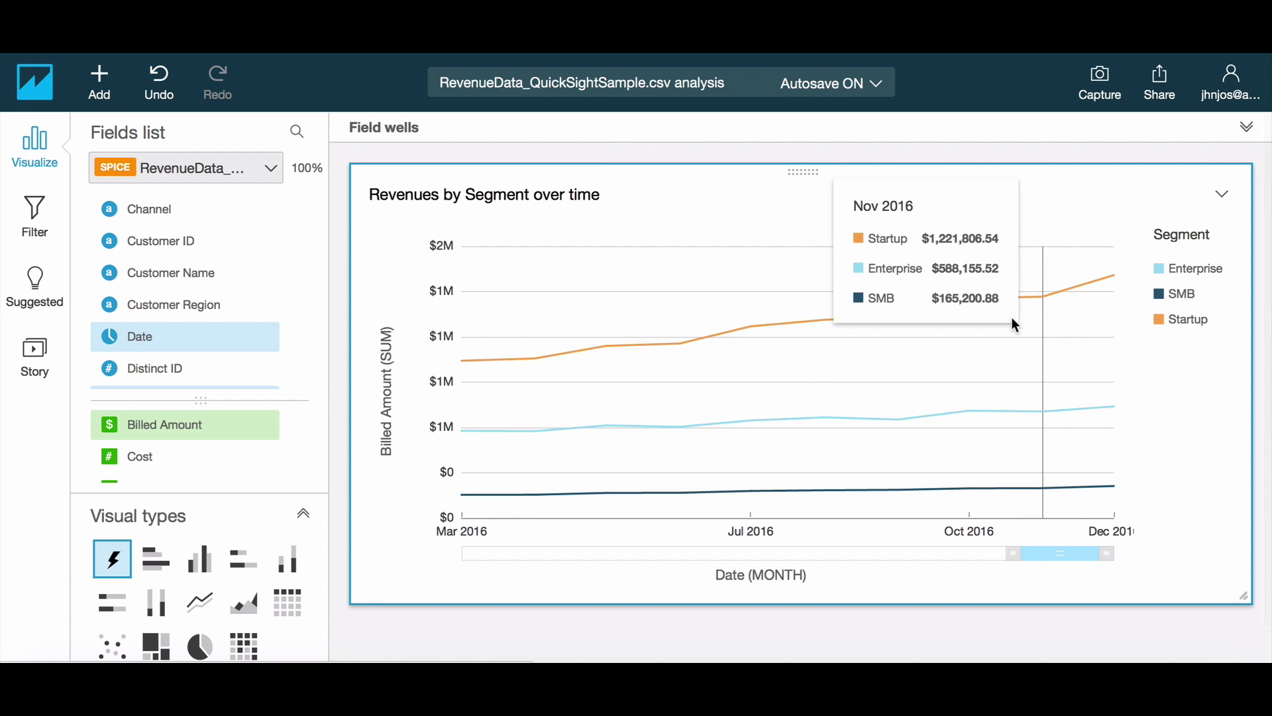
# Adjust the visible date range, then regroup the Date axis by Year.
pyautogui.moveTo(1059, 552); pyautogui.dragTo(469, 554)
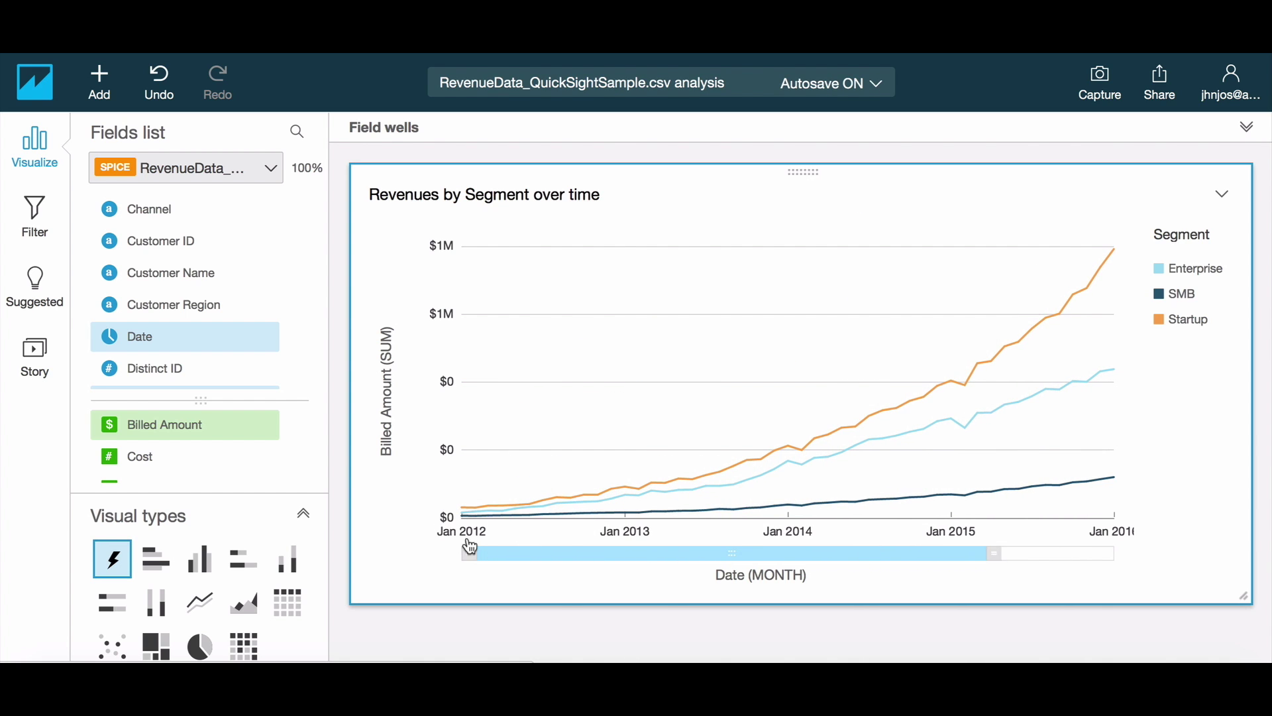
pyautogui.moveTo(469, 554); pyautogui.dragTo(797, 578)
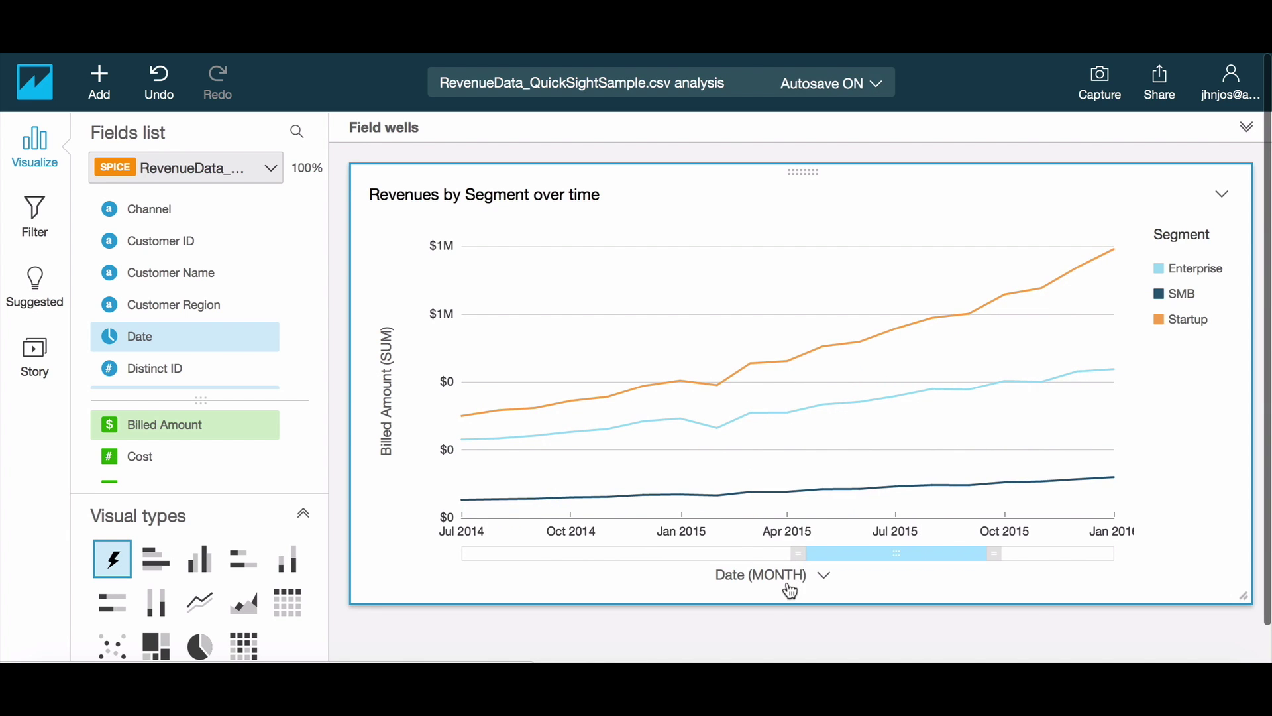
pyautogui.click(795, 578)
pyautogui.moveTo(889, 289)
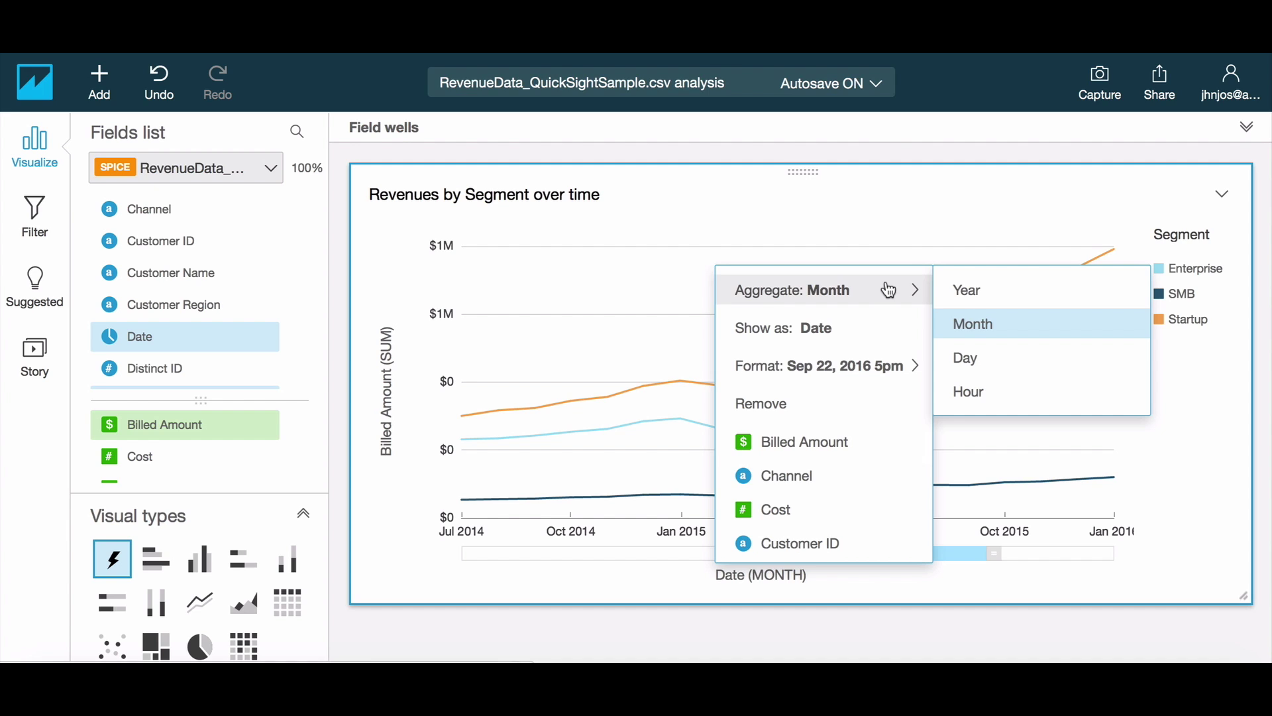
pyautogui.click(983, 302)
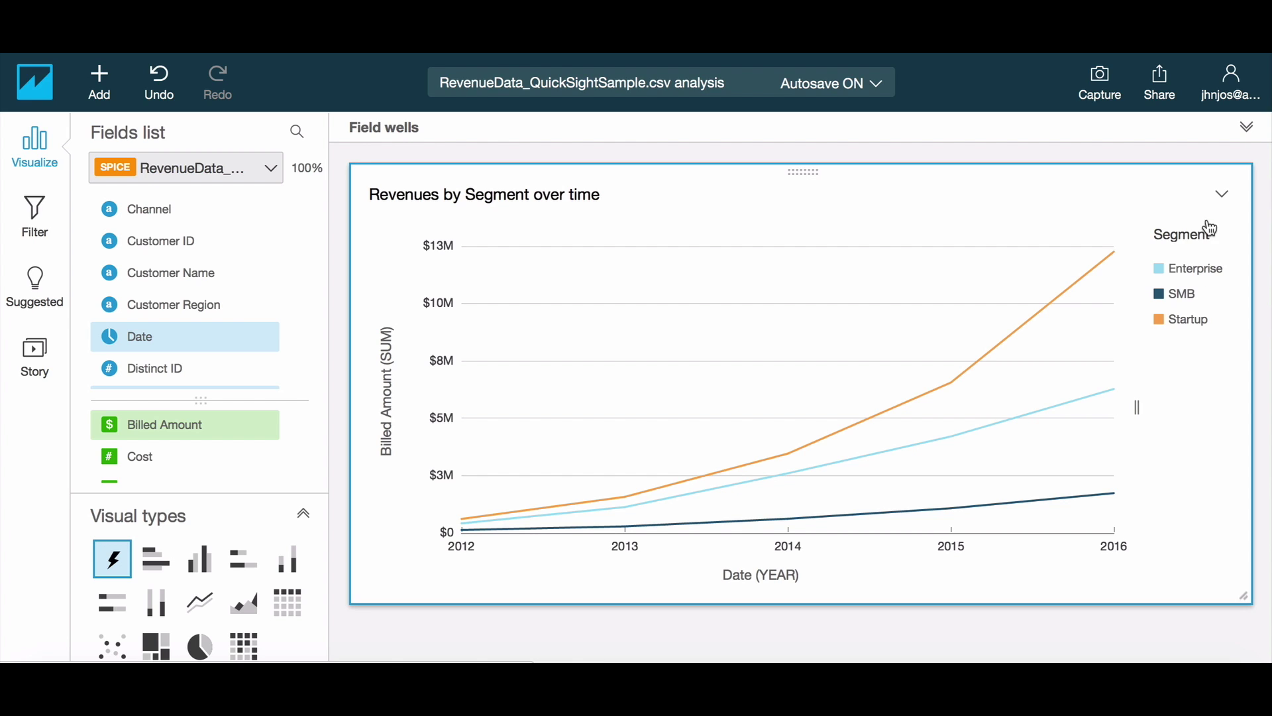
# Open Format Visual for the segment chart and review its title and legend settings.
pyautogui.click(1223, 195)
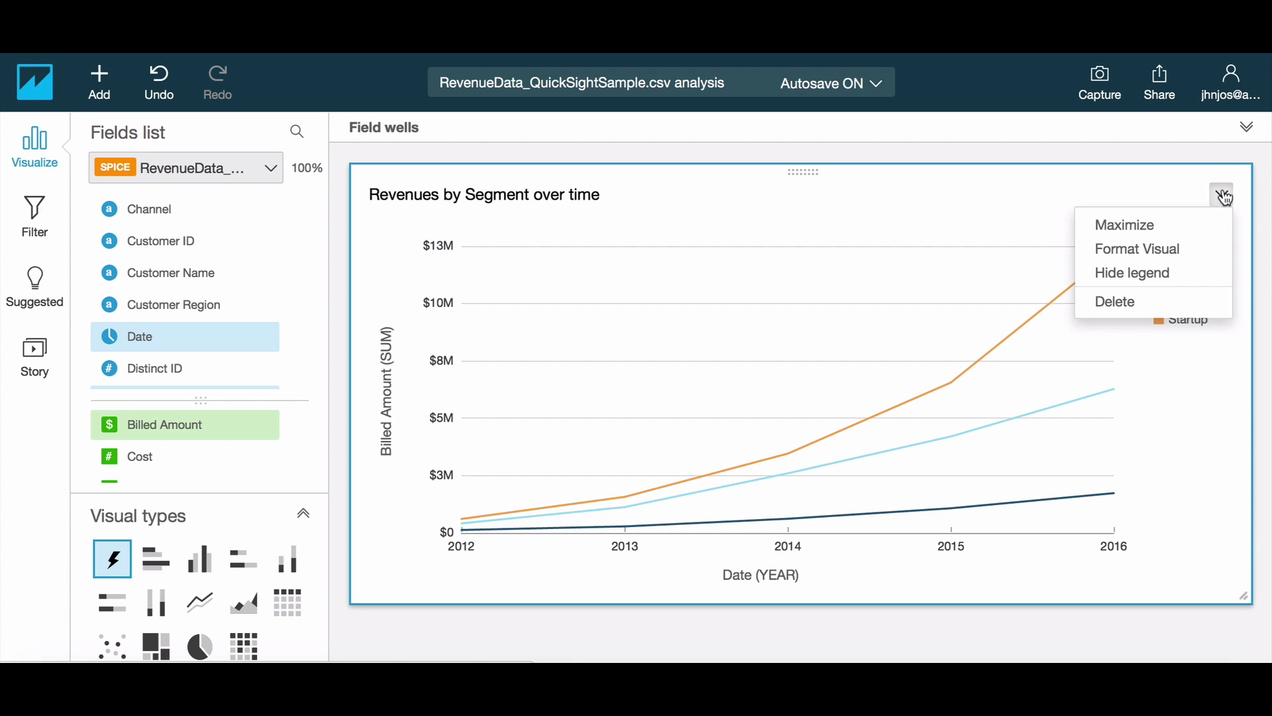
pyautogui.click(1207, 260)
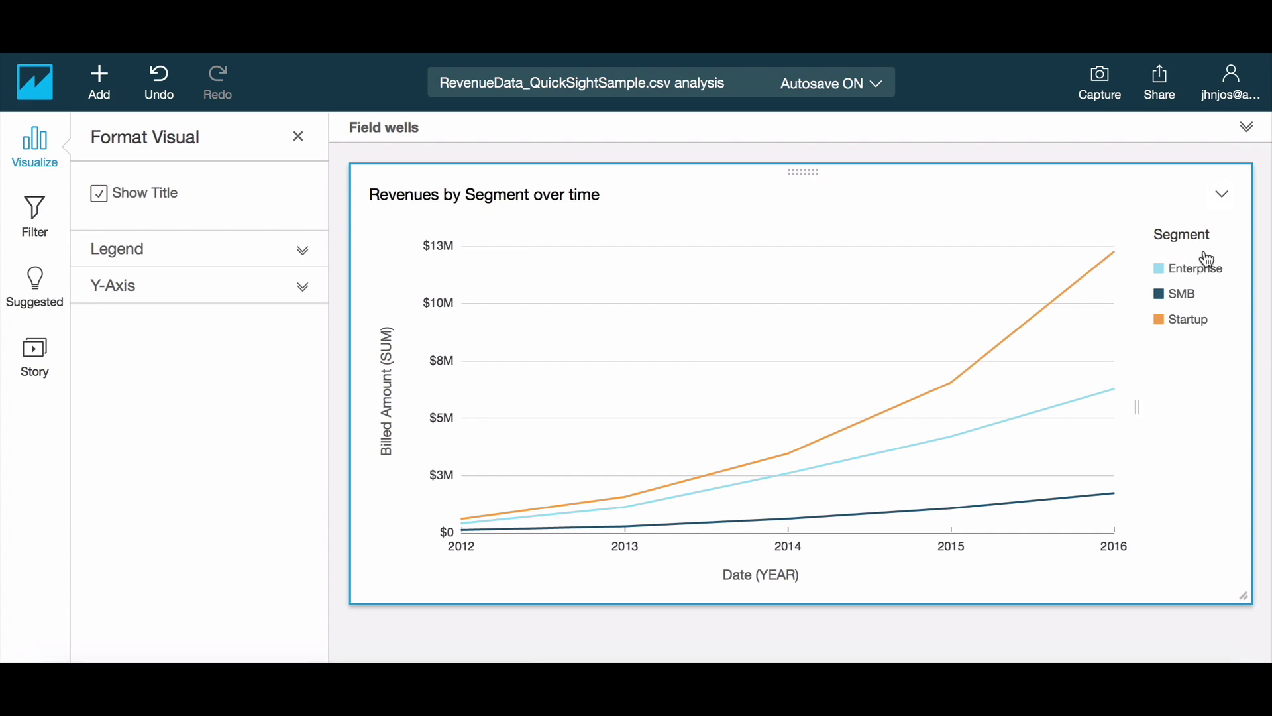
pyautogui.click(107, 198)
pyautogui.click(100, 203)
pyautogui.click(112, 253)
pyautogui.click(114, 255)
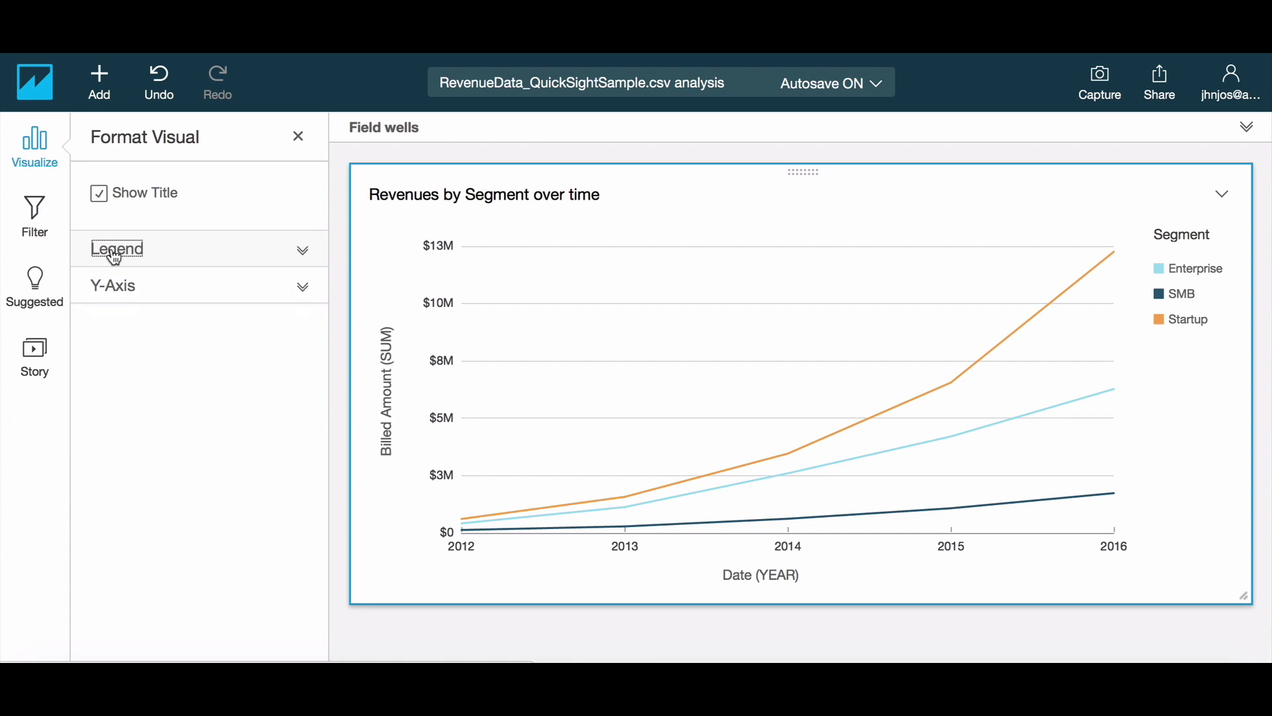
# Set a custom Y-axis range with minimum 0 and maximum $15M.
pyautogui.click(120, 295)
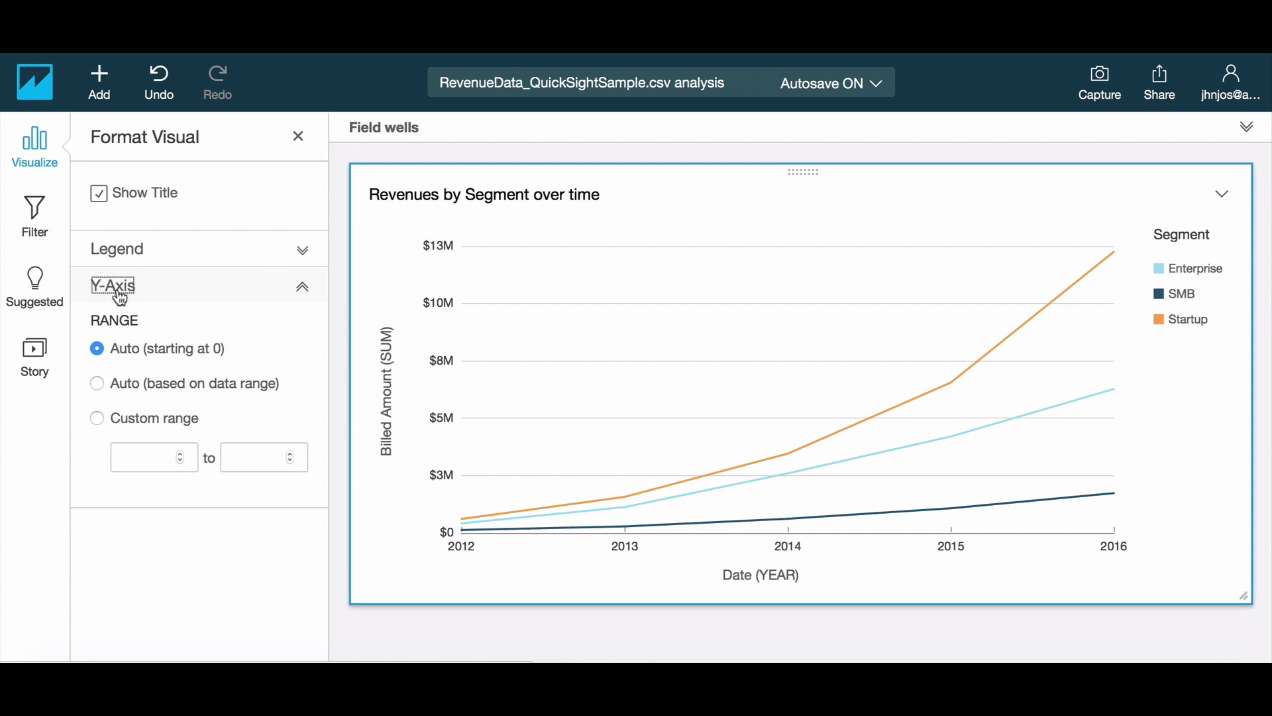
pyautogui.click(129, 423)
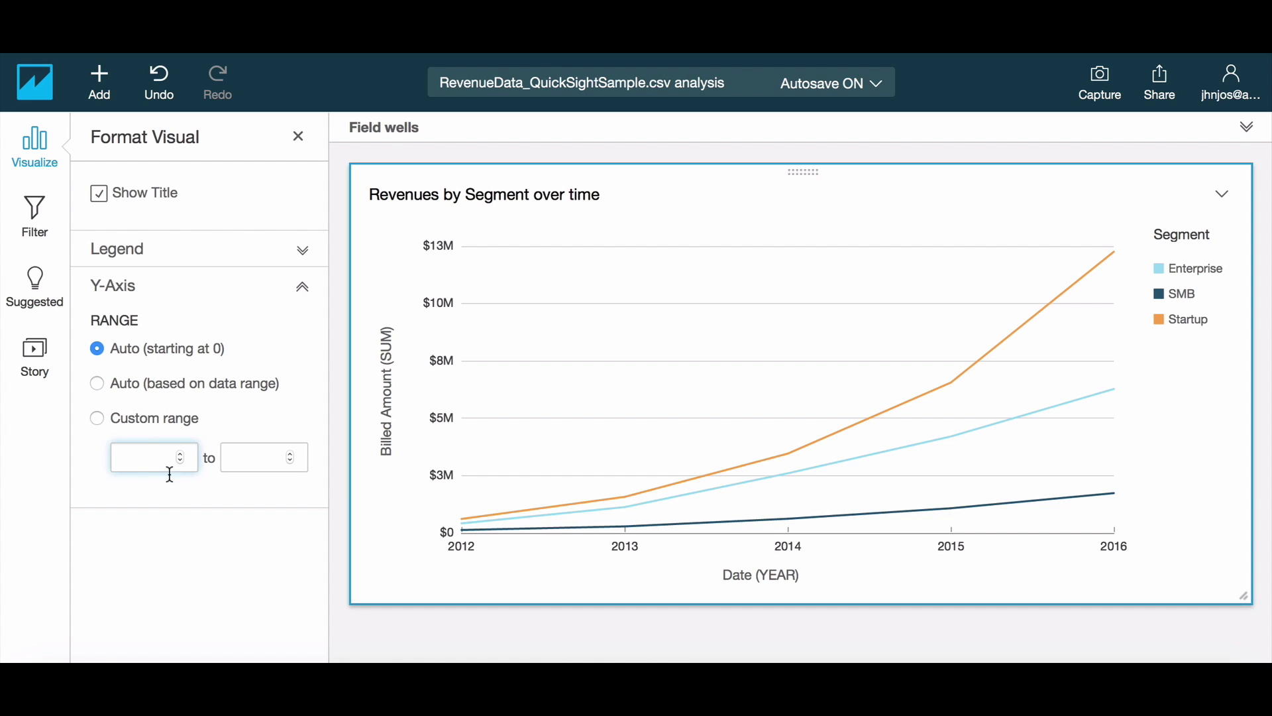
pyautogui.write('0')
pyautogui.press('Tab')
pyautogui.write('1500000')
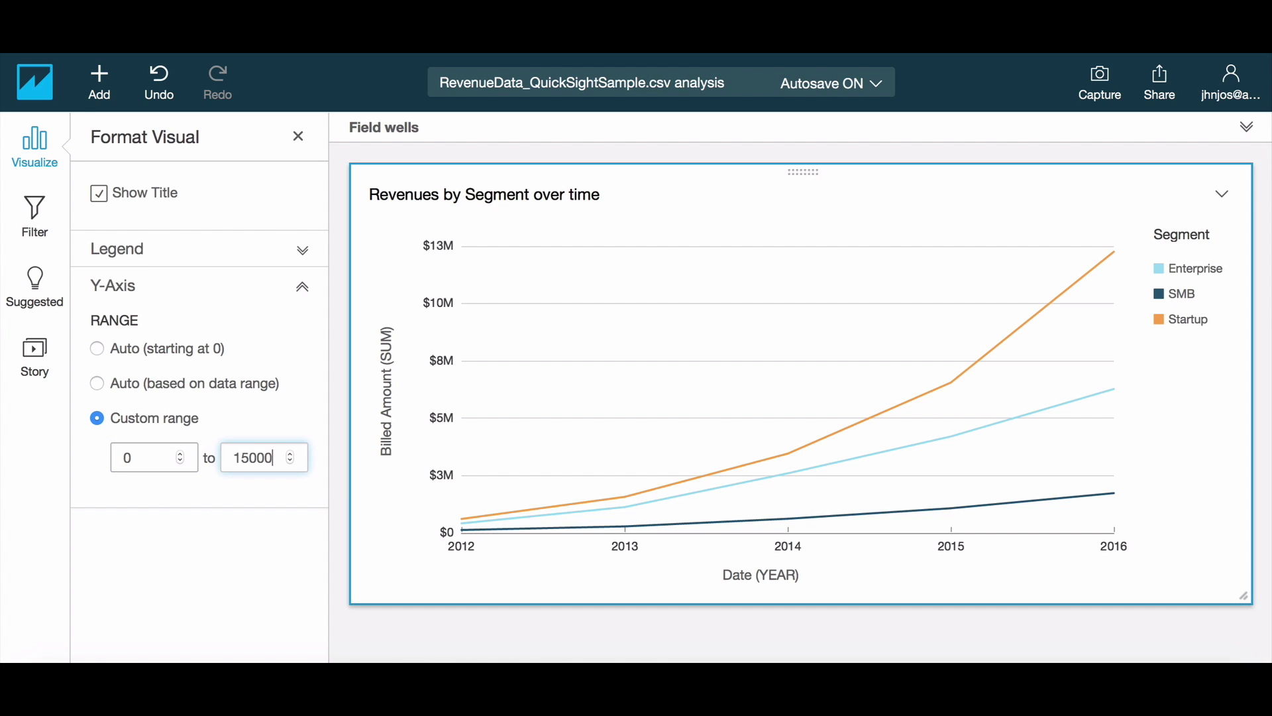
pyautogui.click(297, 136)
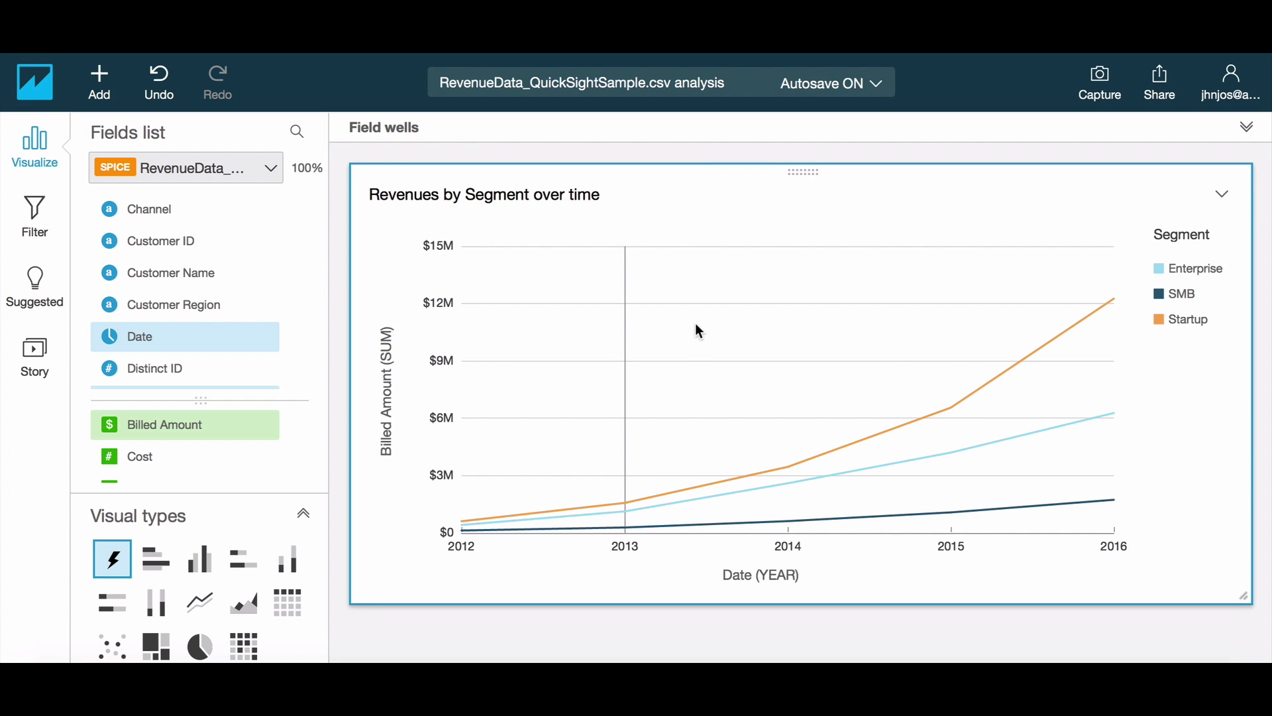
# Colour the Startup line green from its 2015 data point.
pyautogui.click(957, 410)
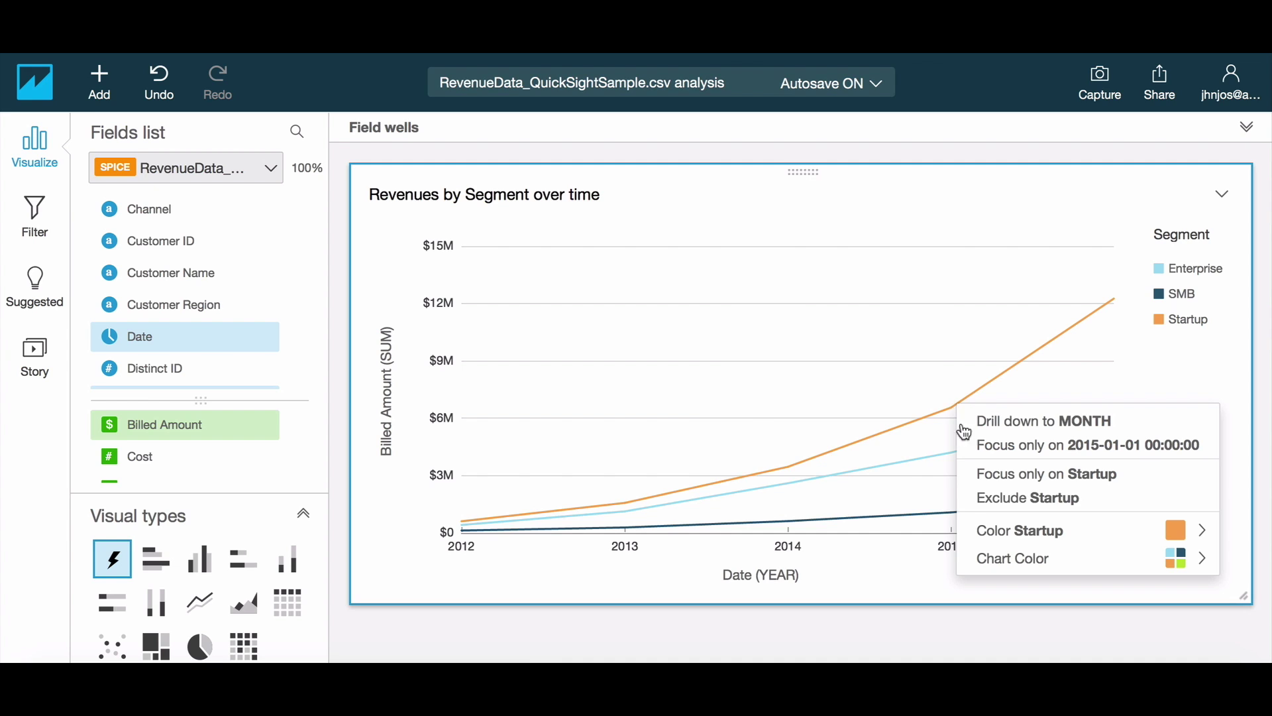
pyautogui.moveTo(1016, 561)
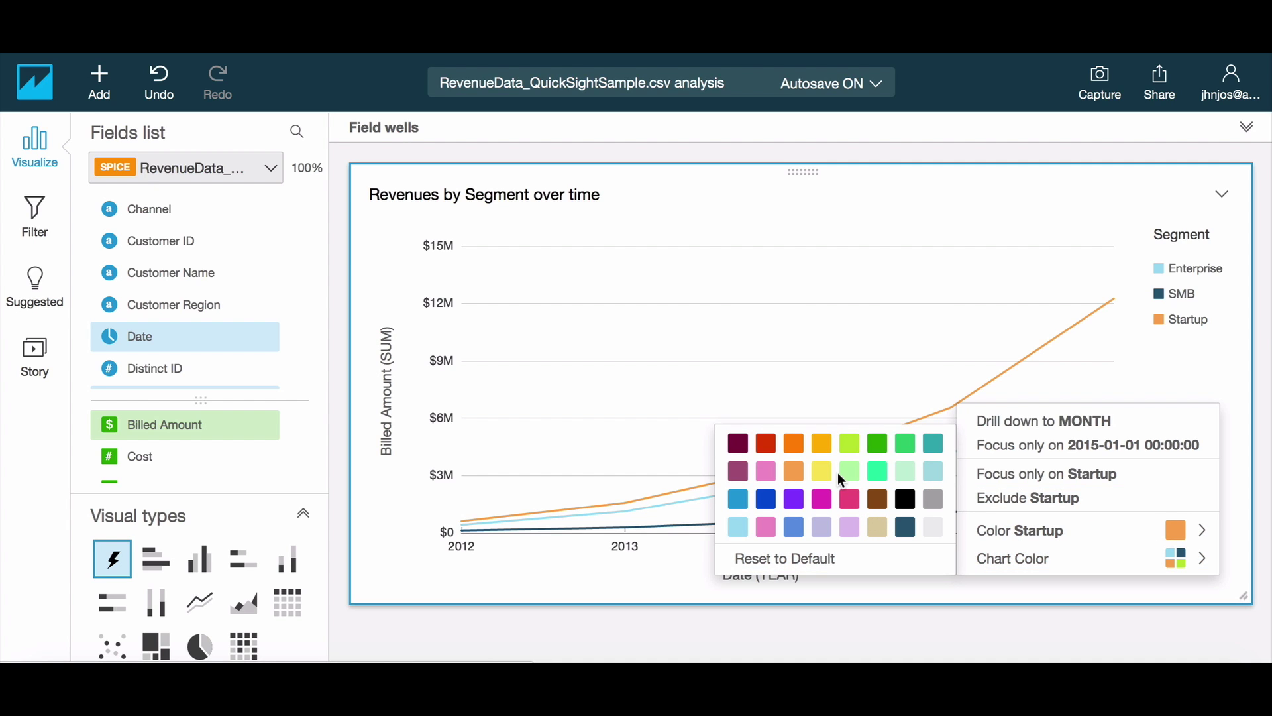
pyautogui.click(738, 499)
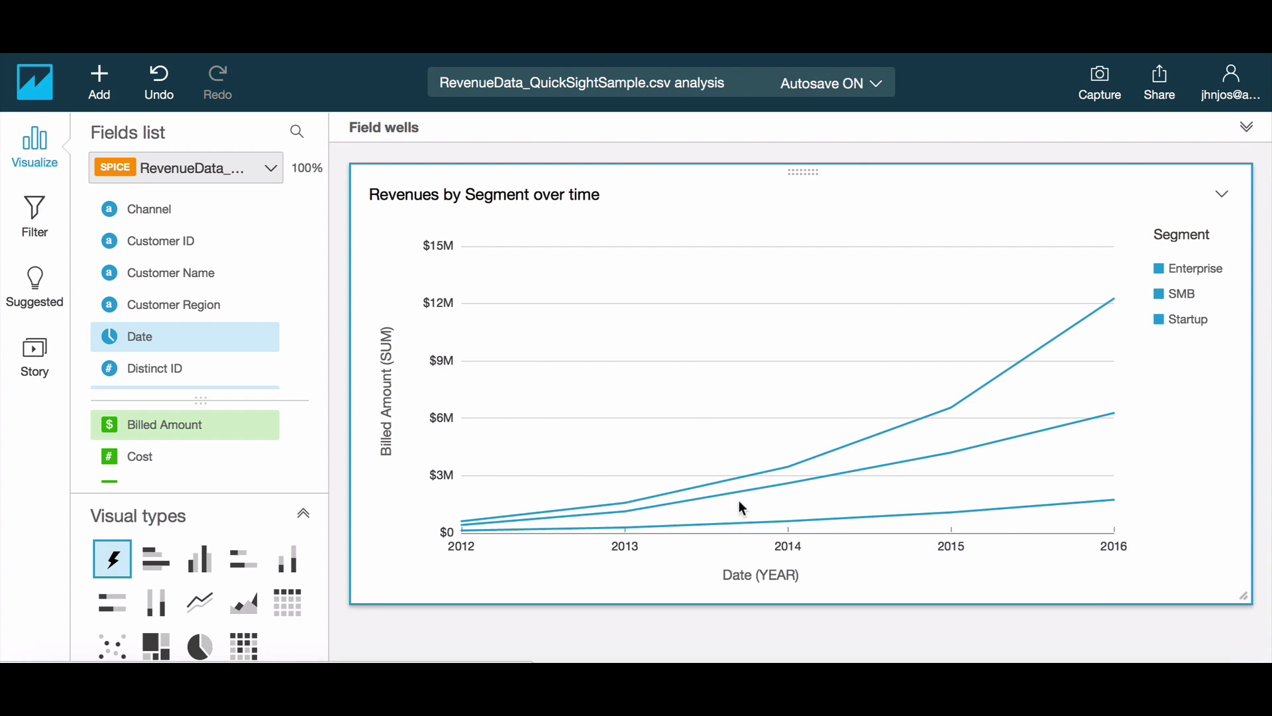
pyautogui.moveTo(955, 417)
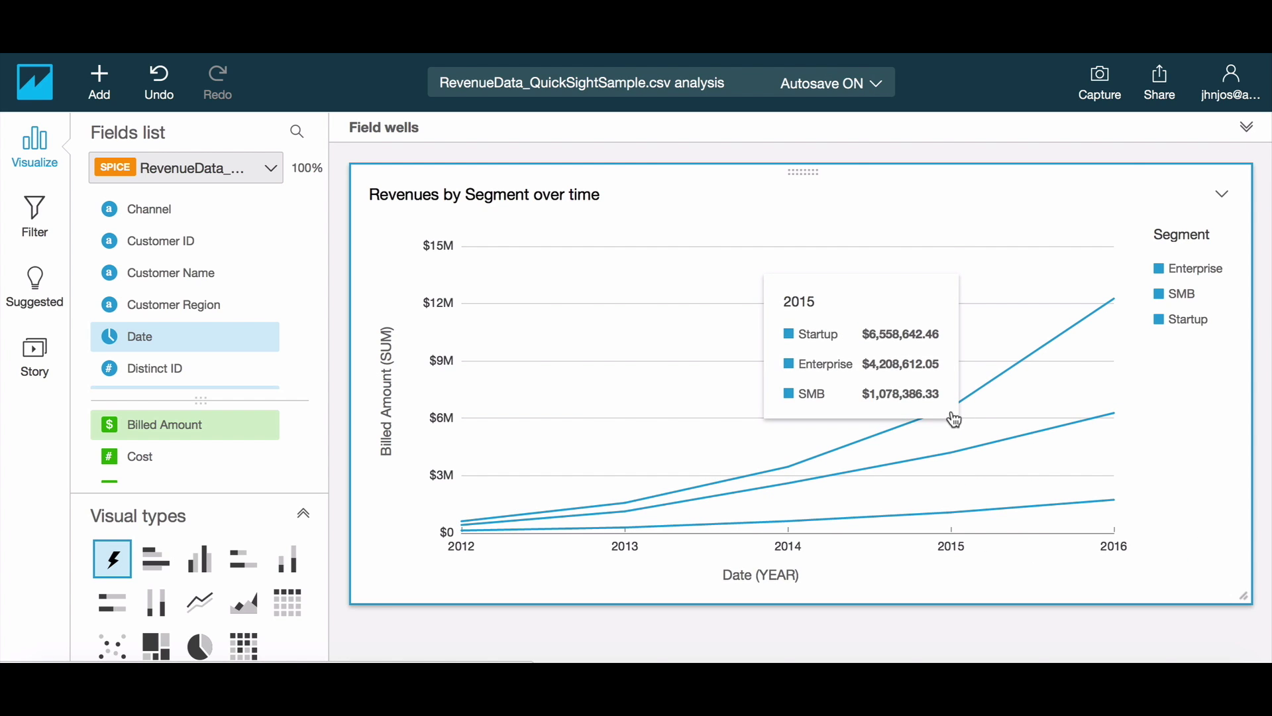
pyautogui.click(955, 421)
pyautogui.moveTo(1007, 539)
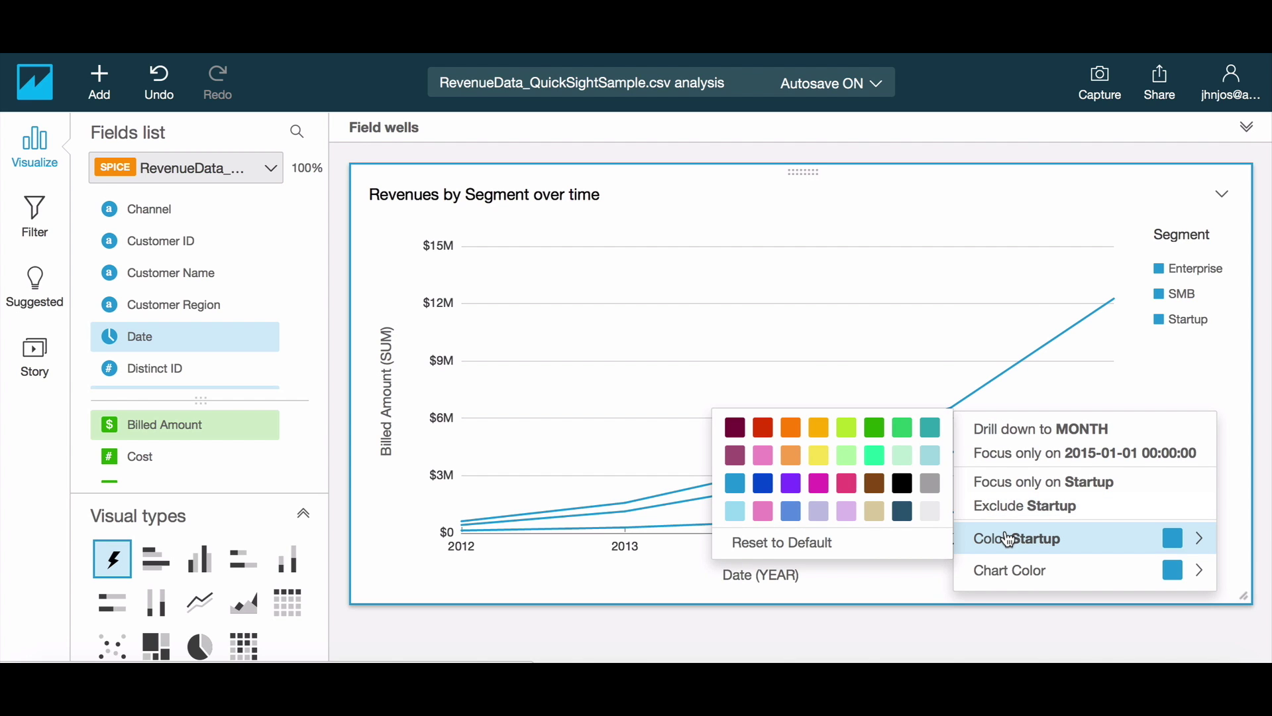
pyautogui.click(874, 428)
# Reset the other line colours to defaults, giving Enterprise light blue and SMB navy.
pyautogui.moveTo(1106, 499)
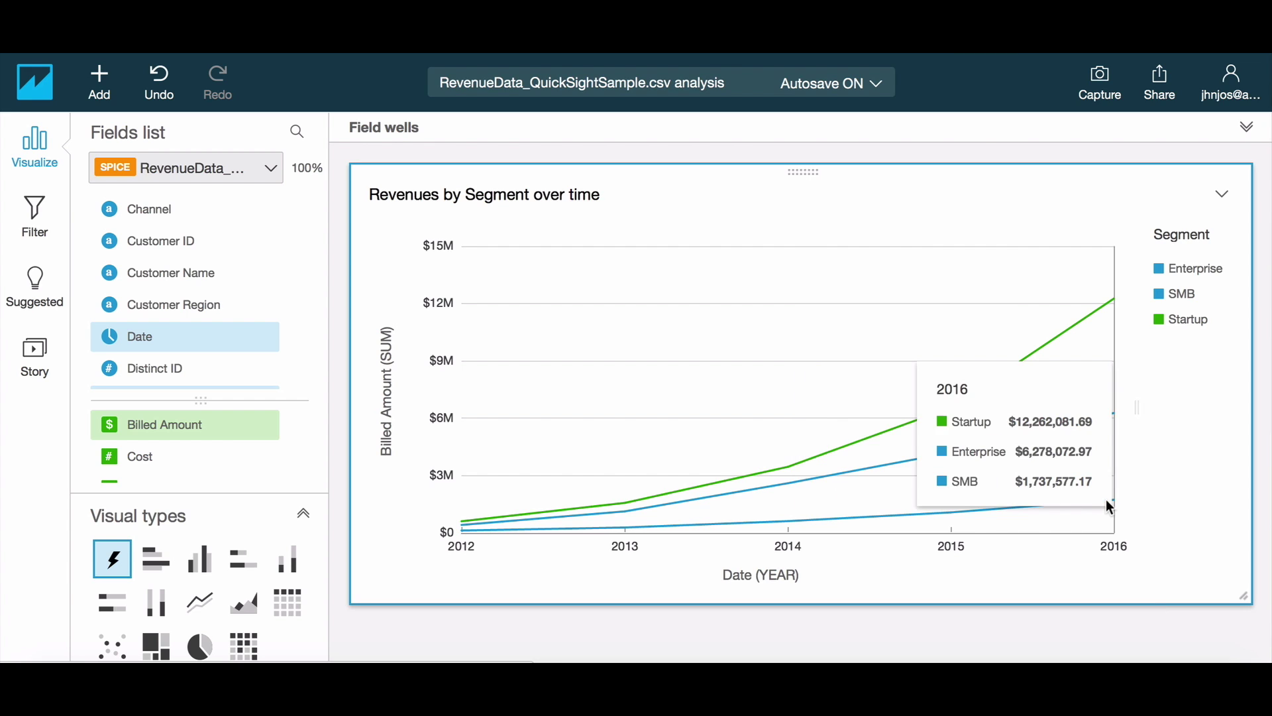
pyautogui.click(1112, 502)
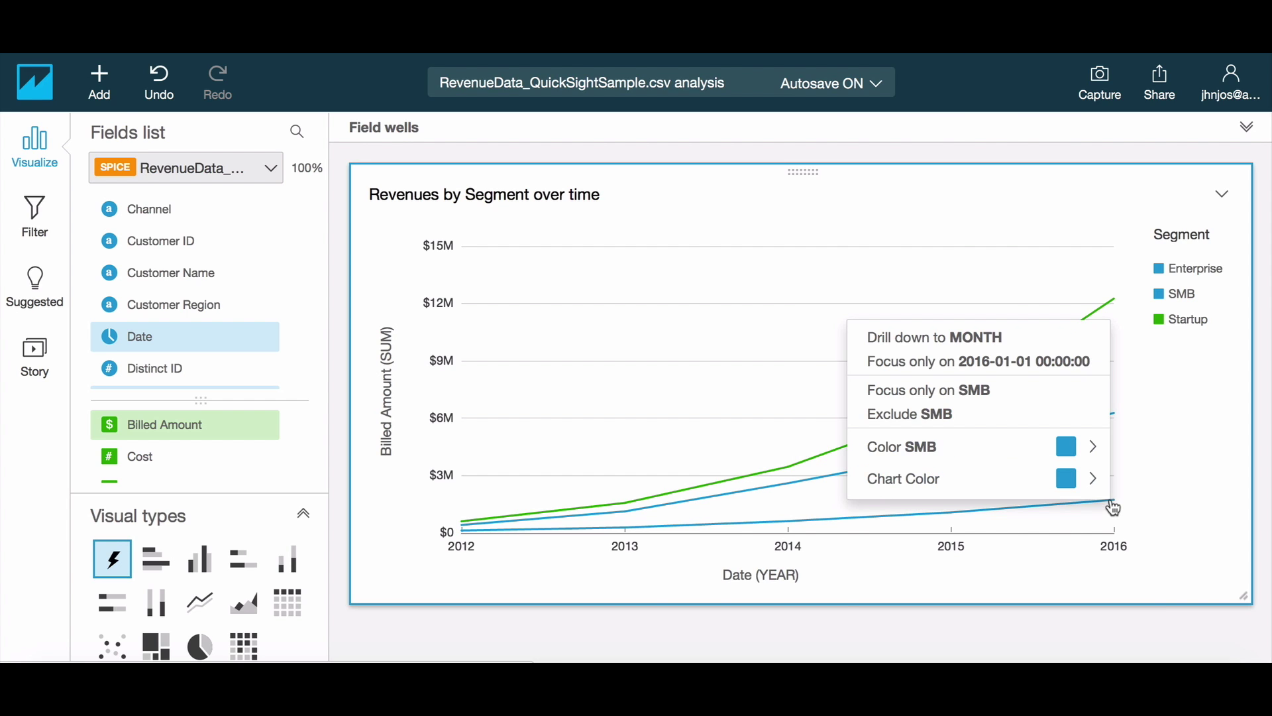
pyautogui.moveTo(1091, 494)
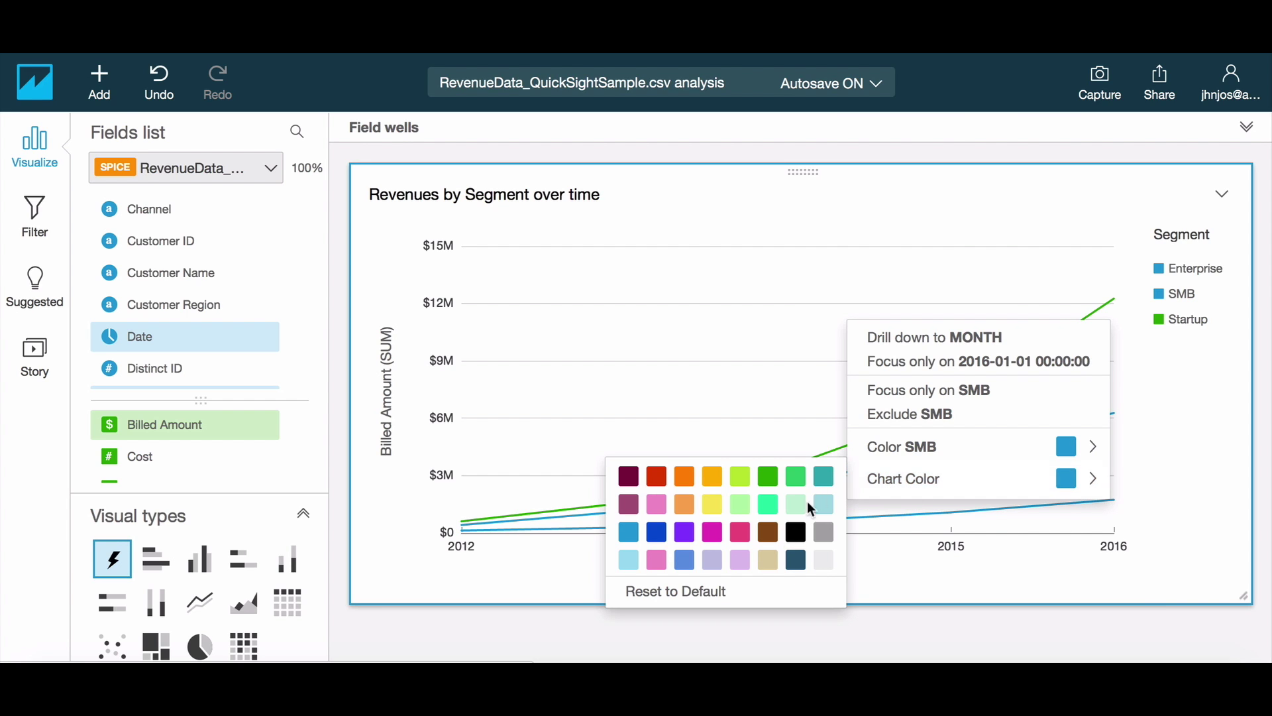
pyautogui.click(820, 590)
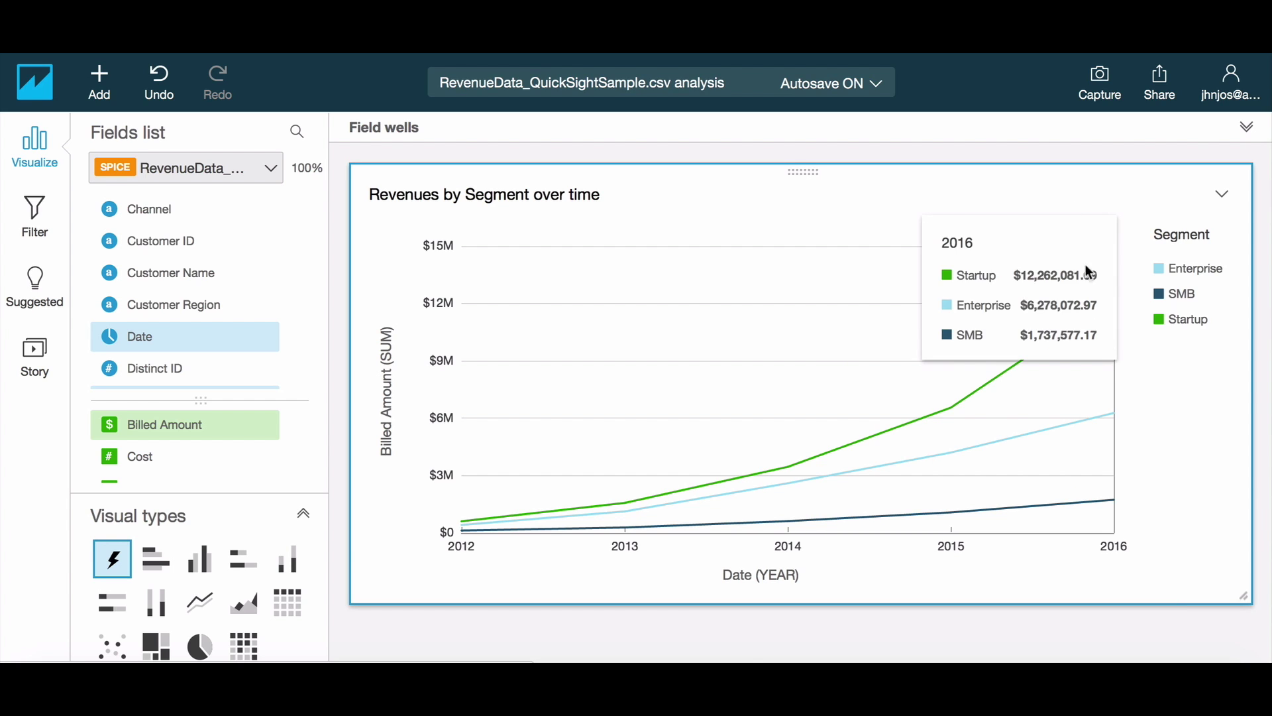
# Try colouring the lines by Customer Region in the Color well.
pyautogui.click(1059, 135)
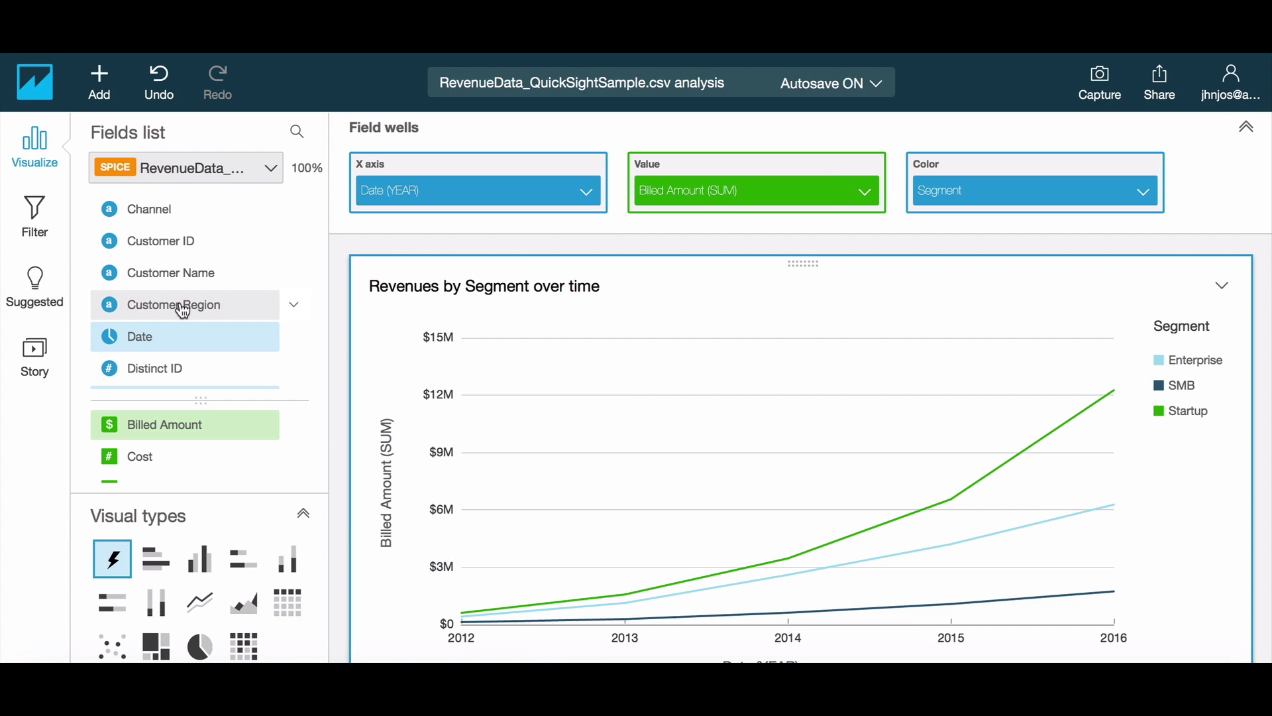
pyautogui.moveTo(183, 310); pyautogui.dragTo(1019, 190)
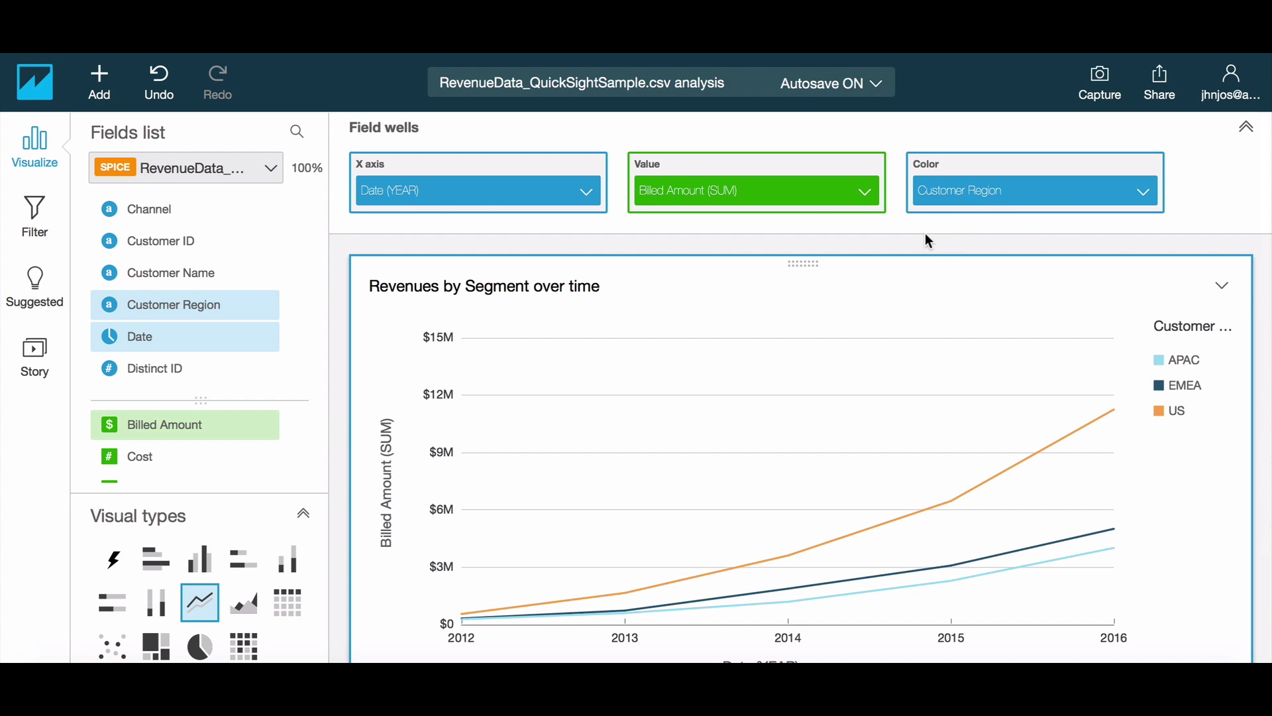
pyautogui.click(163, 82)
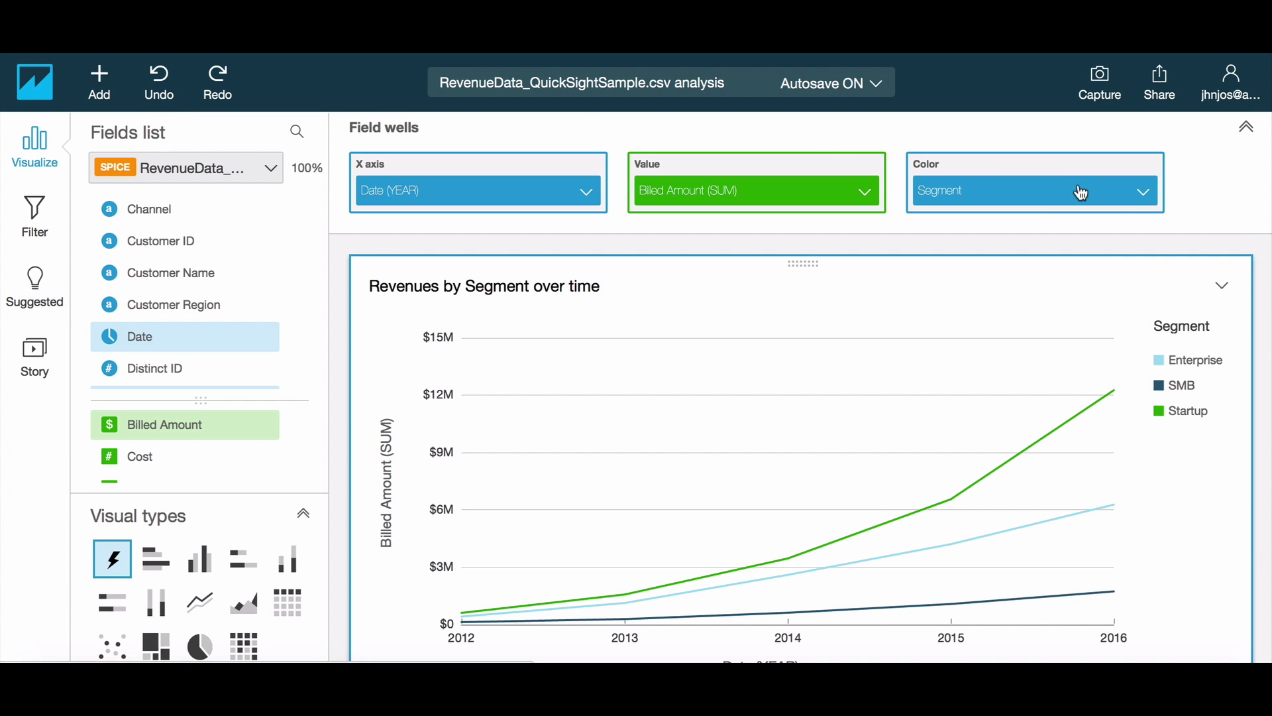
pyautogui.click(1157, 195)
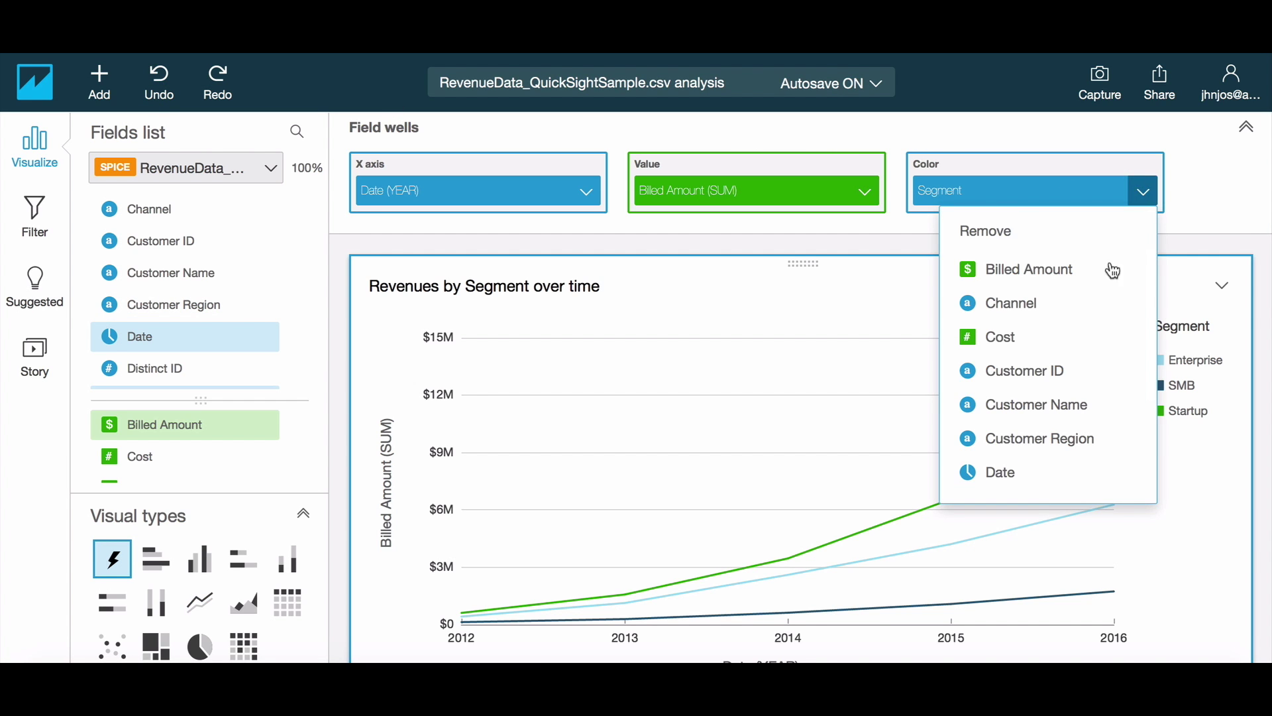
pyautogui.click(1048, 446)
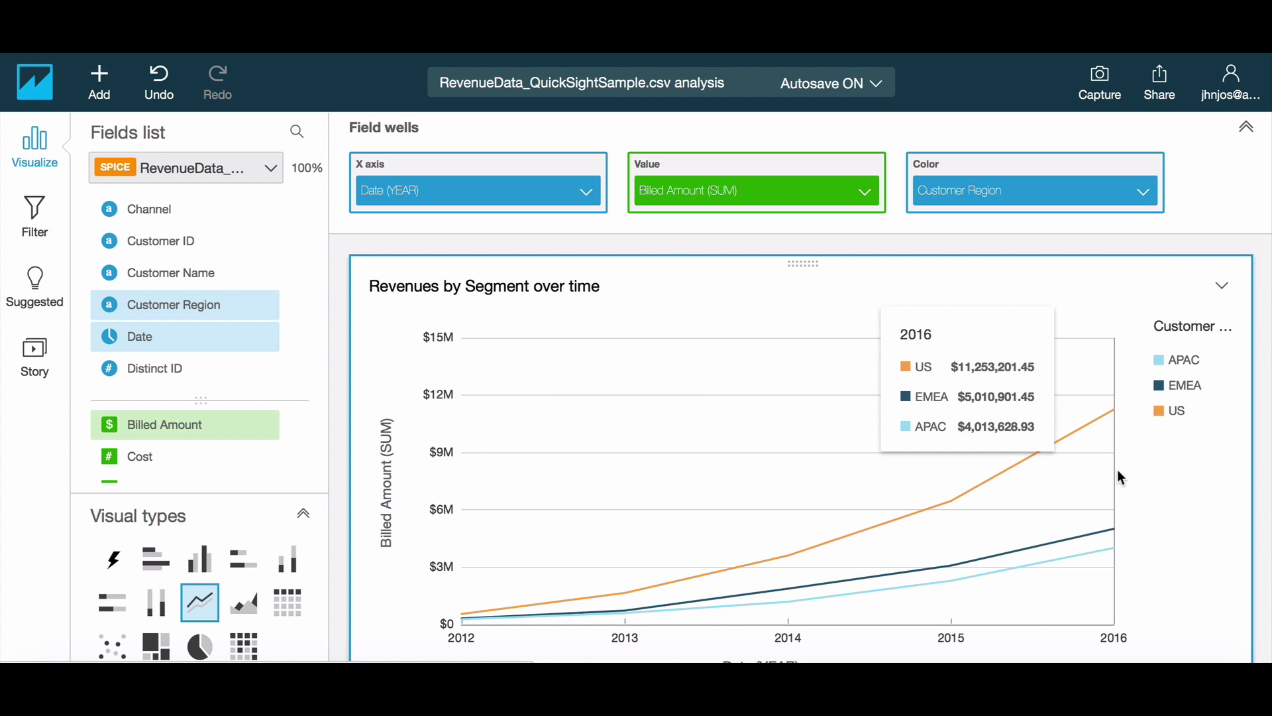
# Revert the colour to Segment and add Customer Region beneath it as a drill-down.
pyautogui.click(1142, 192)
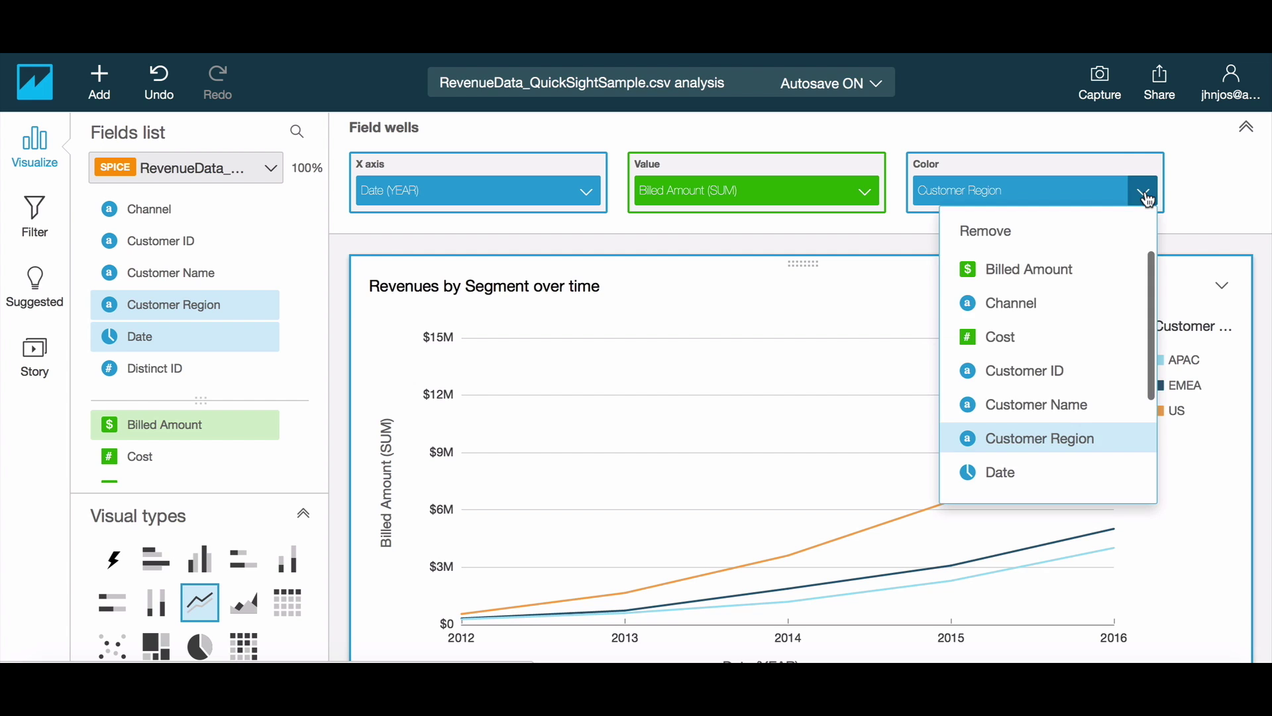
pyautogui.scroll(-3, 1065, 447)
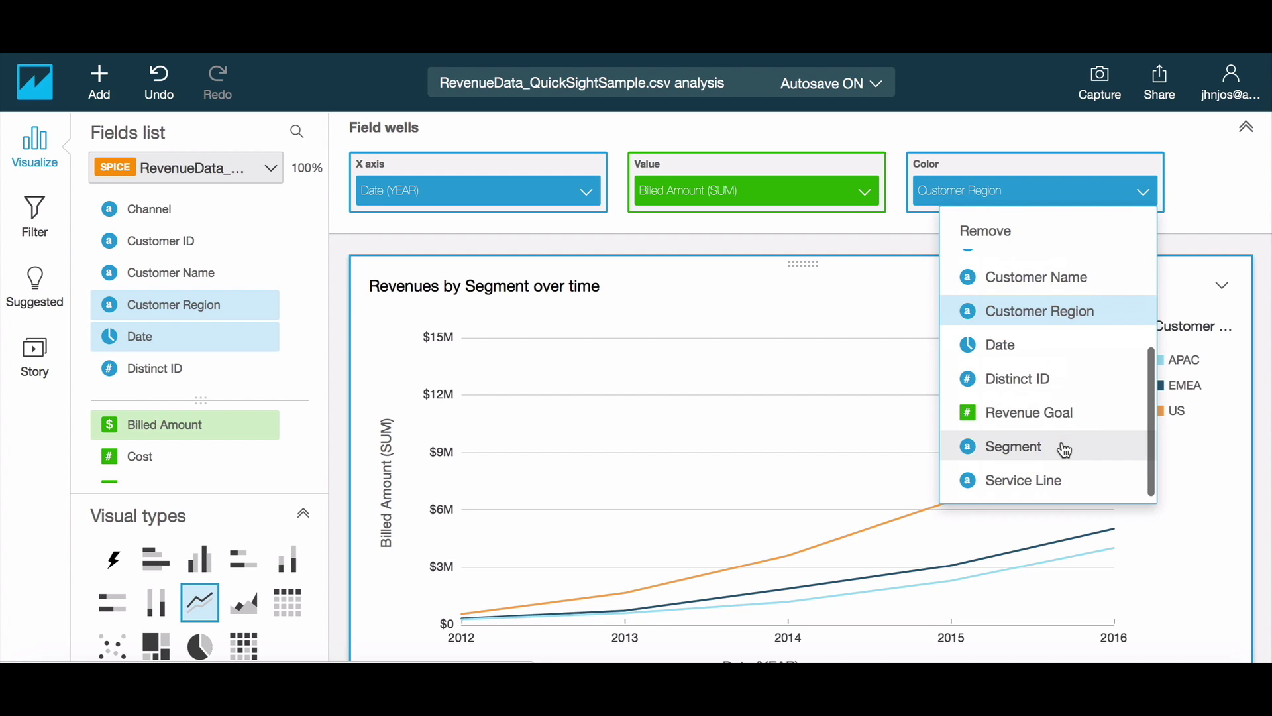
pyautogui.click(1065, 448)
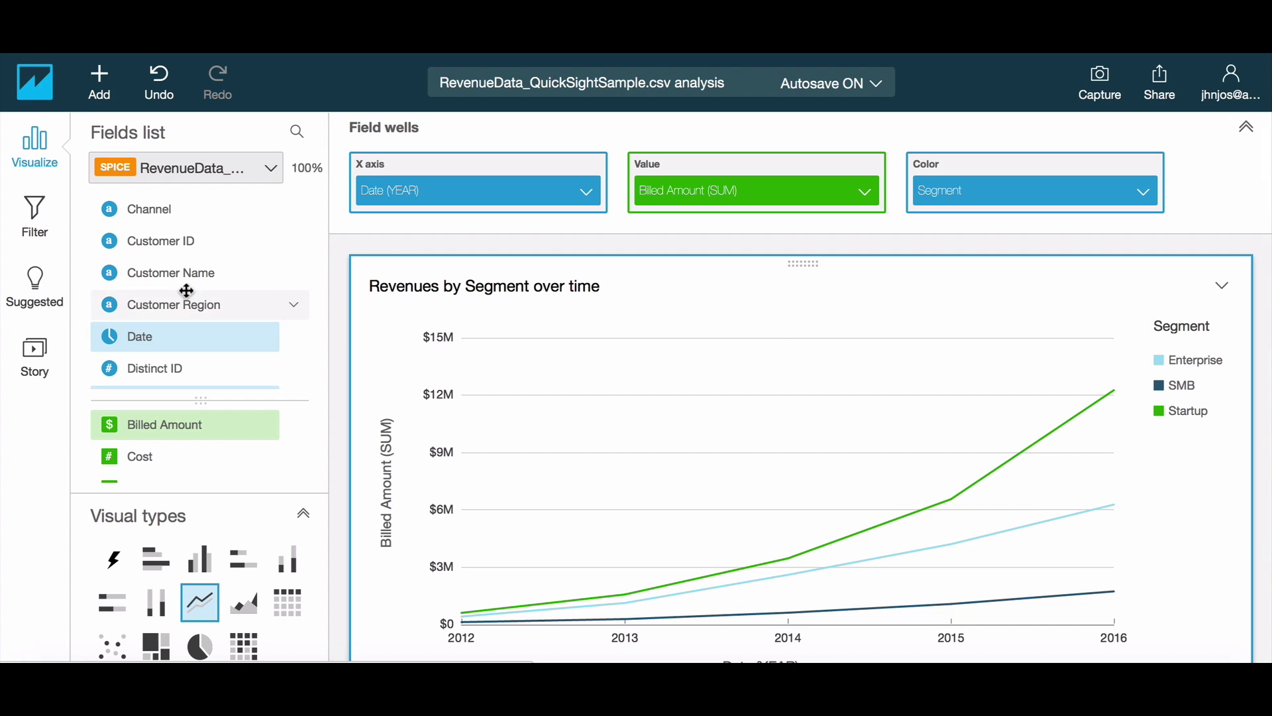
pyautogui.moveTo(171, 313); pyautogui.dragTo(1007, 219)
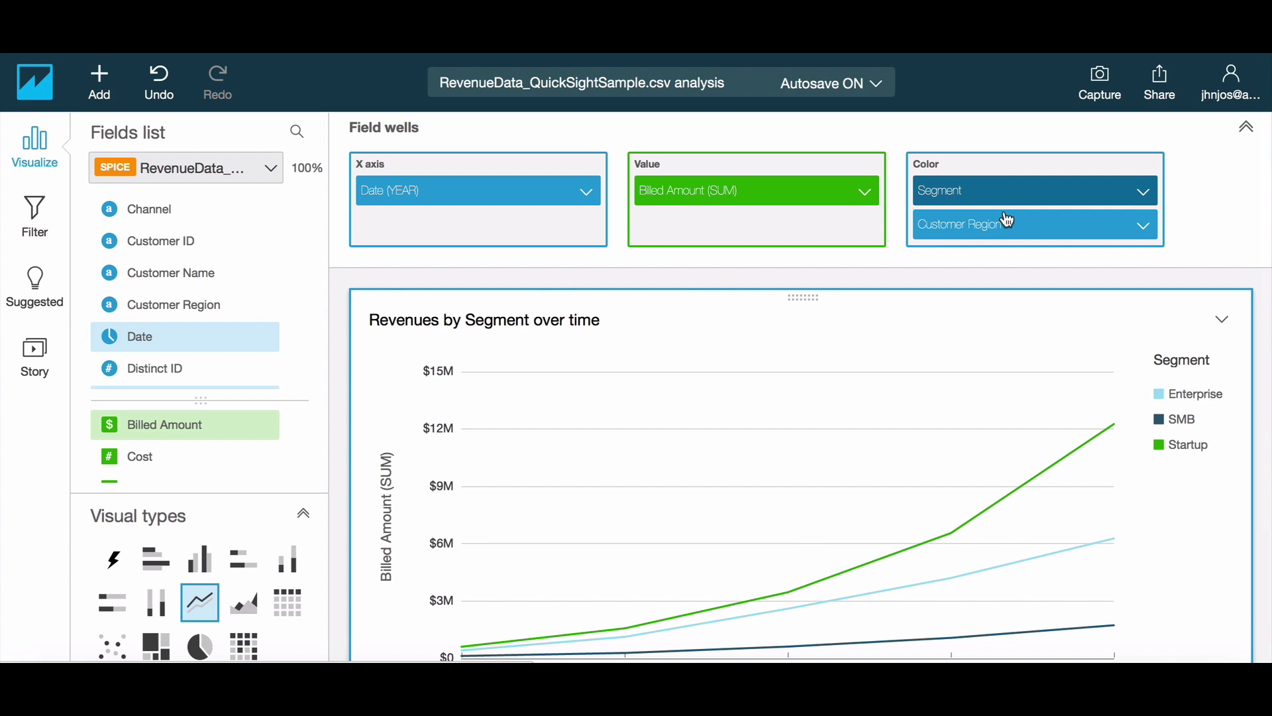
pyautogui.click(1245, 127)
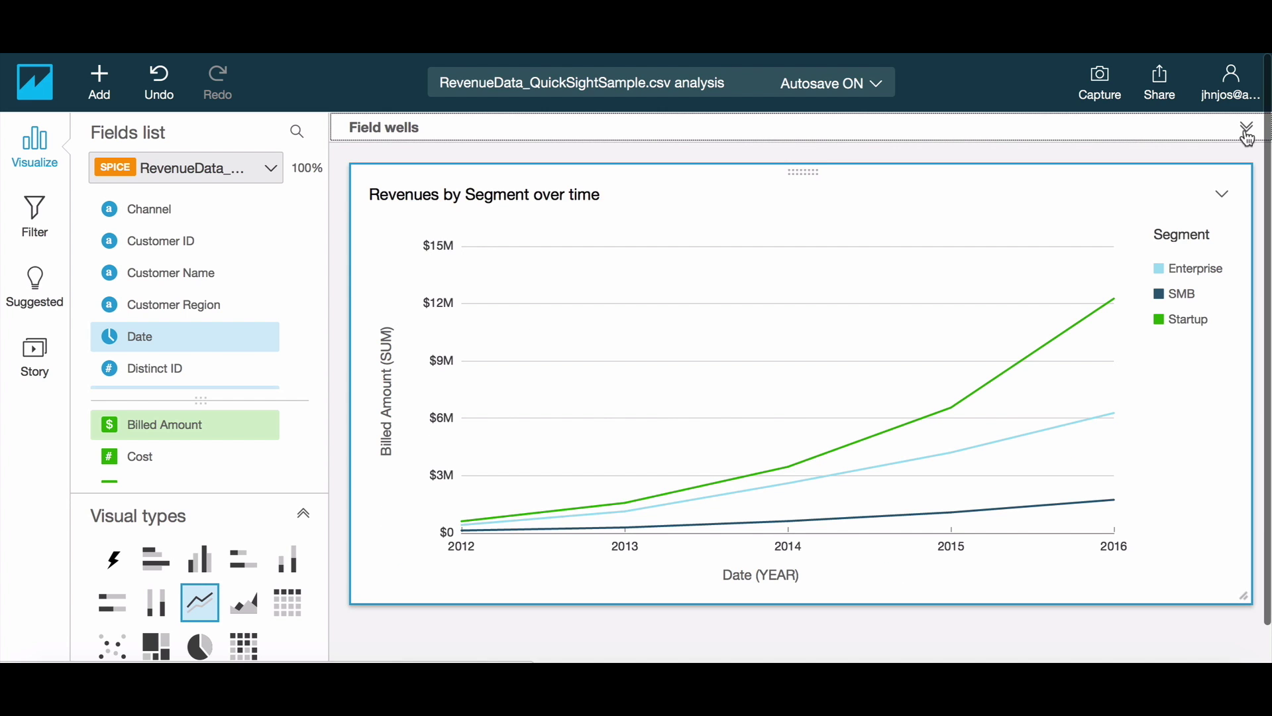
# Drill Startup 2016 into Customer Region and back up, then make it a vertical stacked bar chart.
pyautogui.click(1114, 306)
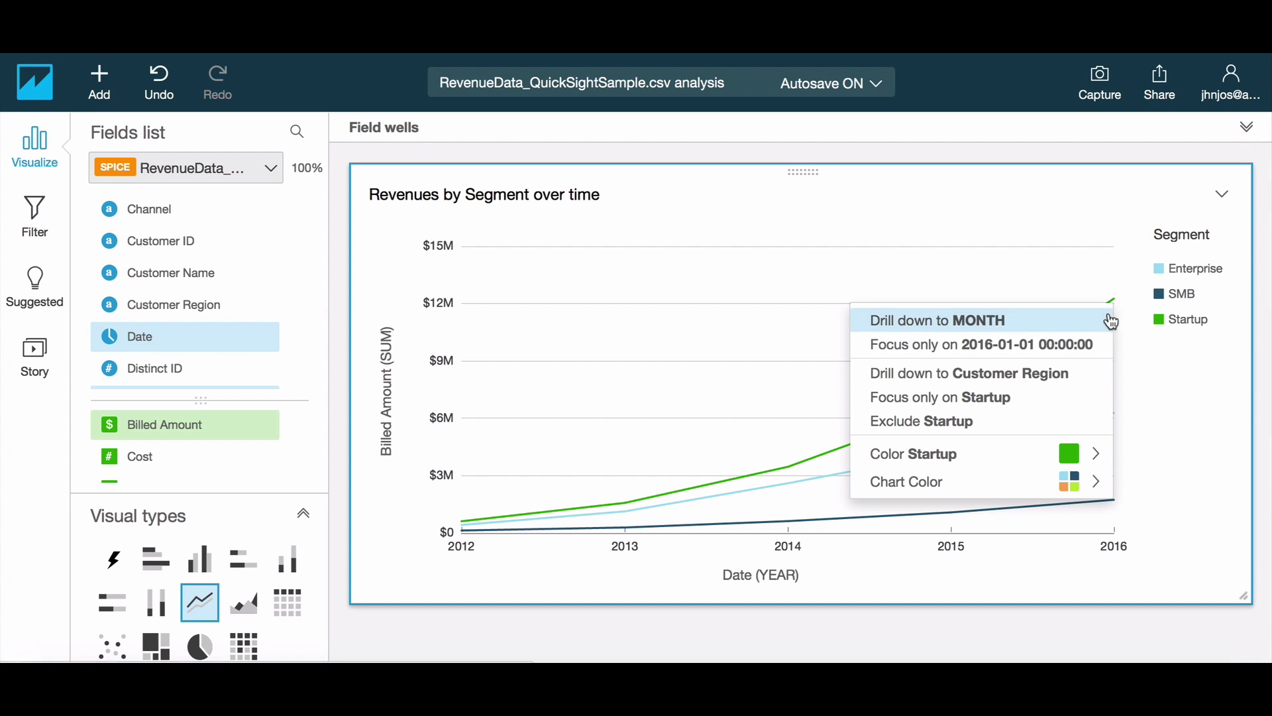
pyautogui.click(1088, 373)
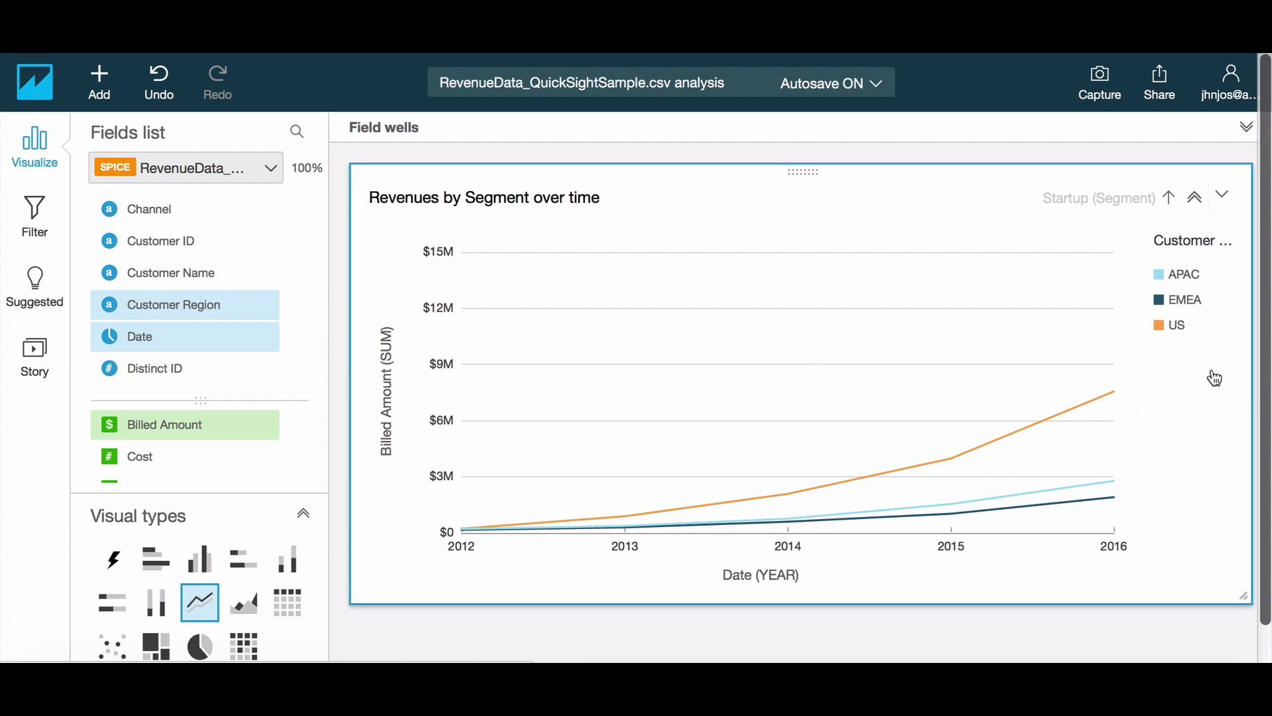
pyautogui.click(1169, 198)
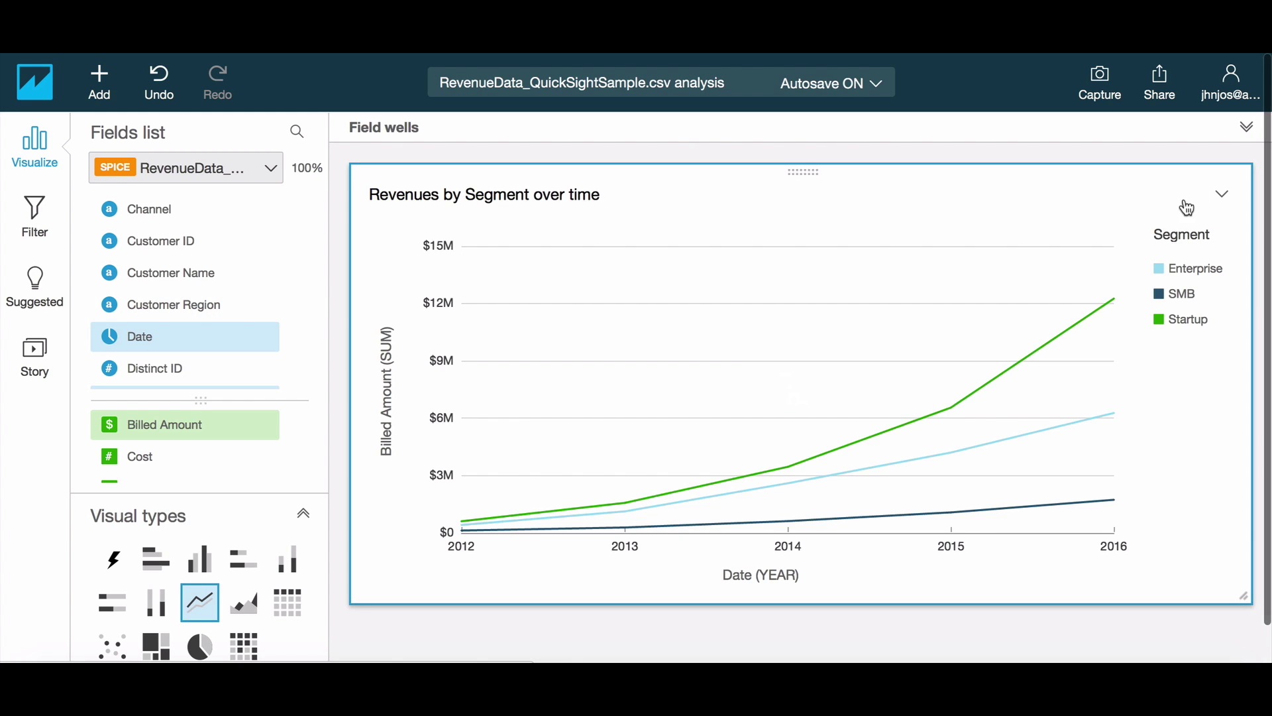
pyautogui.click(205, 567)
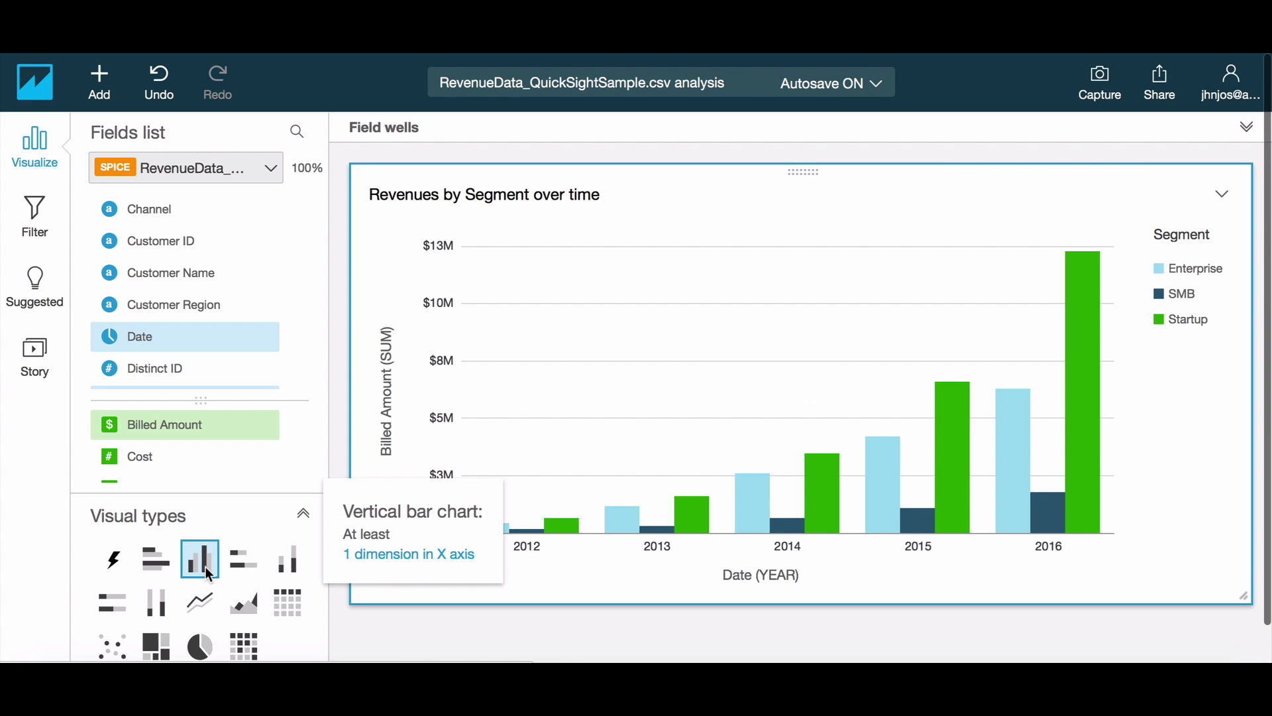
pyautogui.click(296, 570)
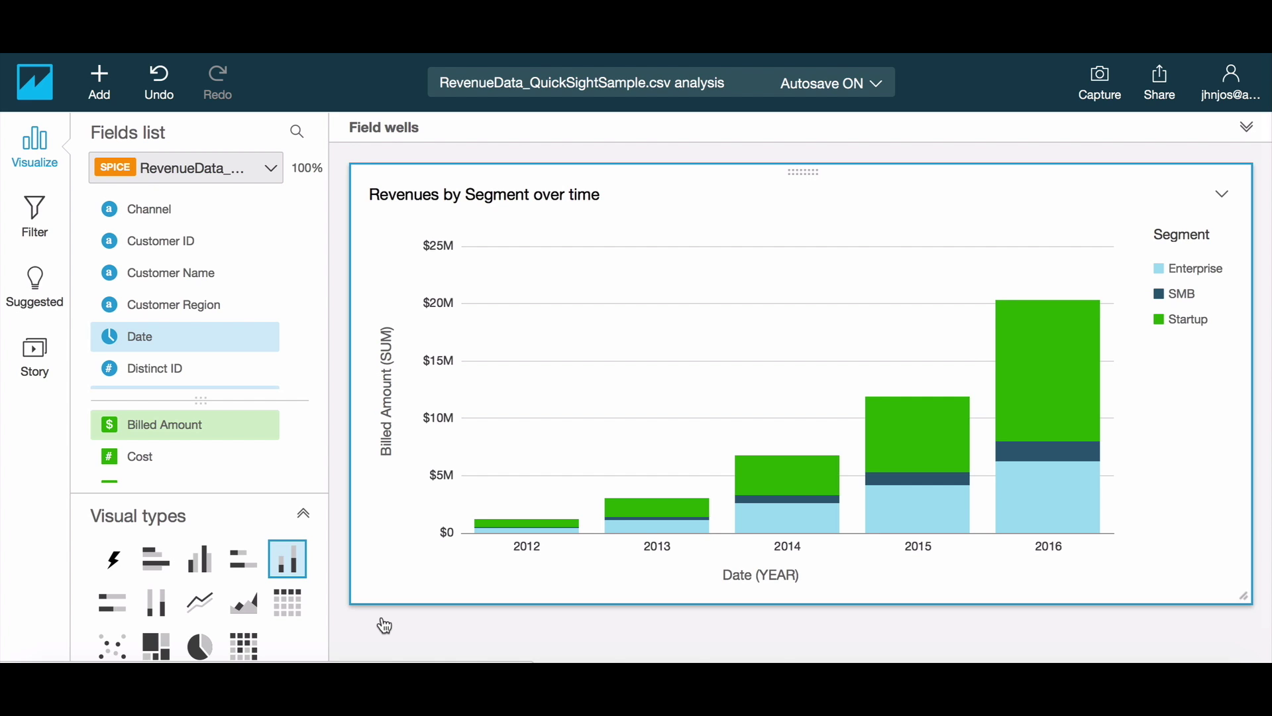
# Add a new visual of Sum of Billed Amount by Customer Region and show its filters.
pyautogui.click(110, 90)
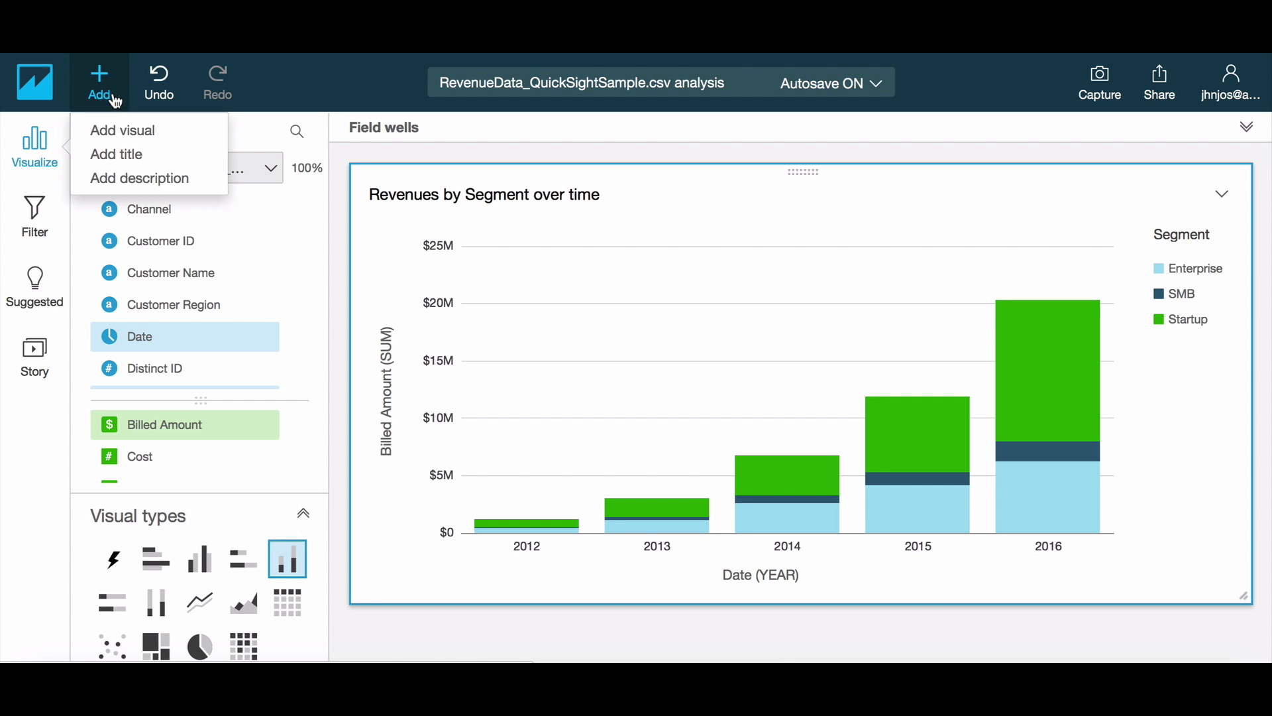
pyautogui.click(133, 130)
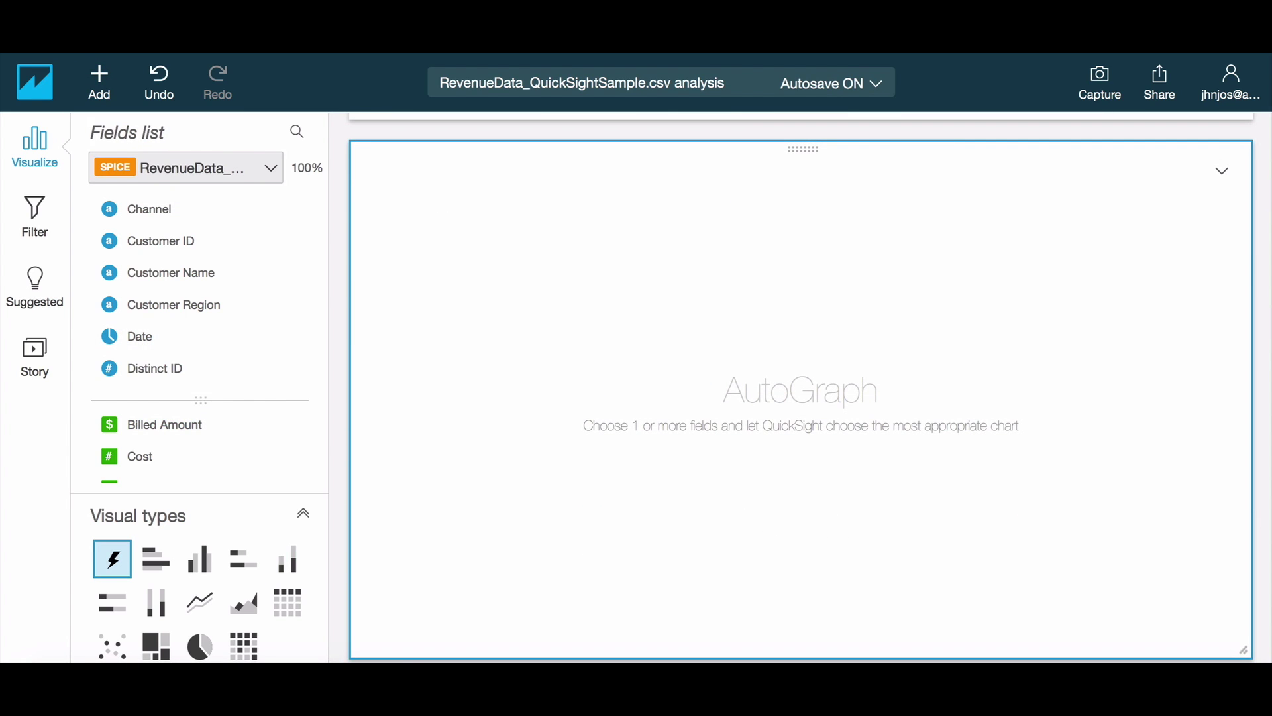
pyautogui.write('region')
pyautogui.click(208, 213)
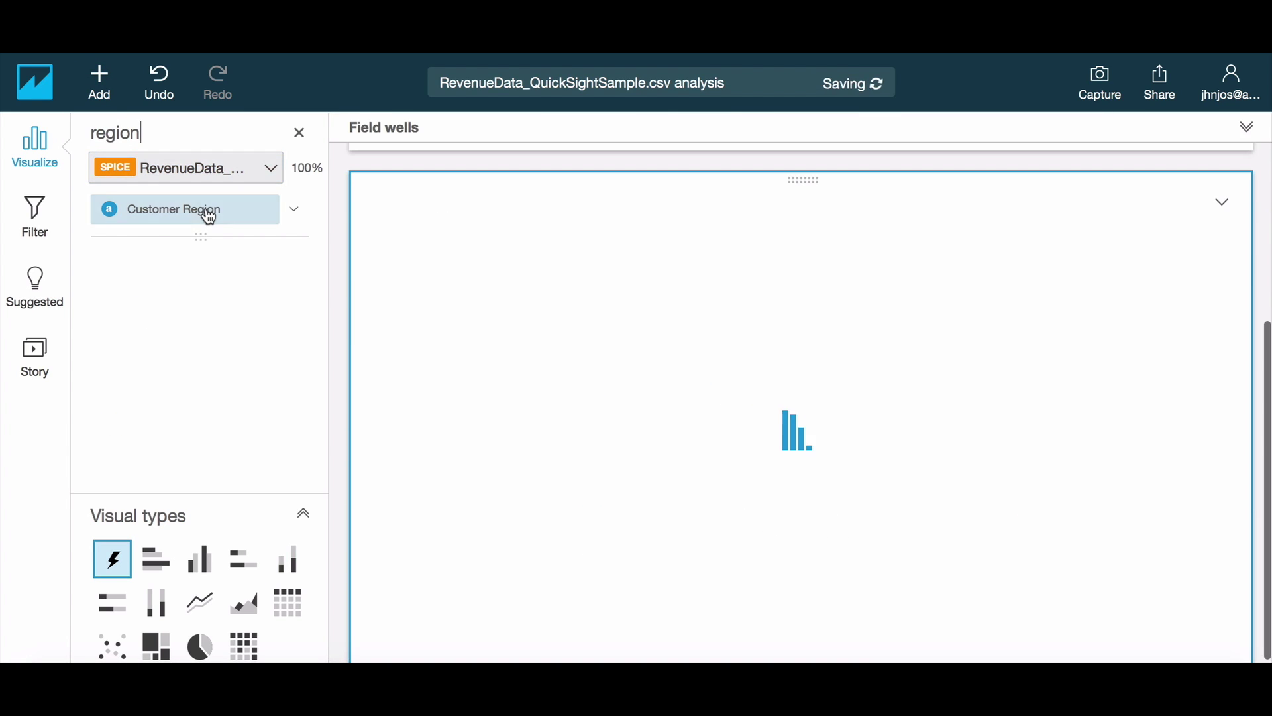
pyautogui.click(301, 134)
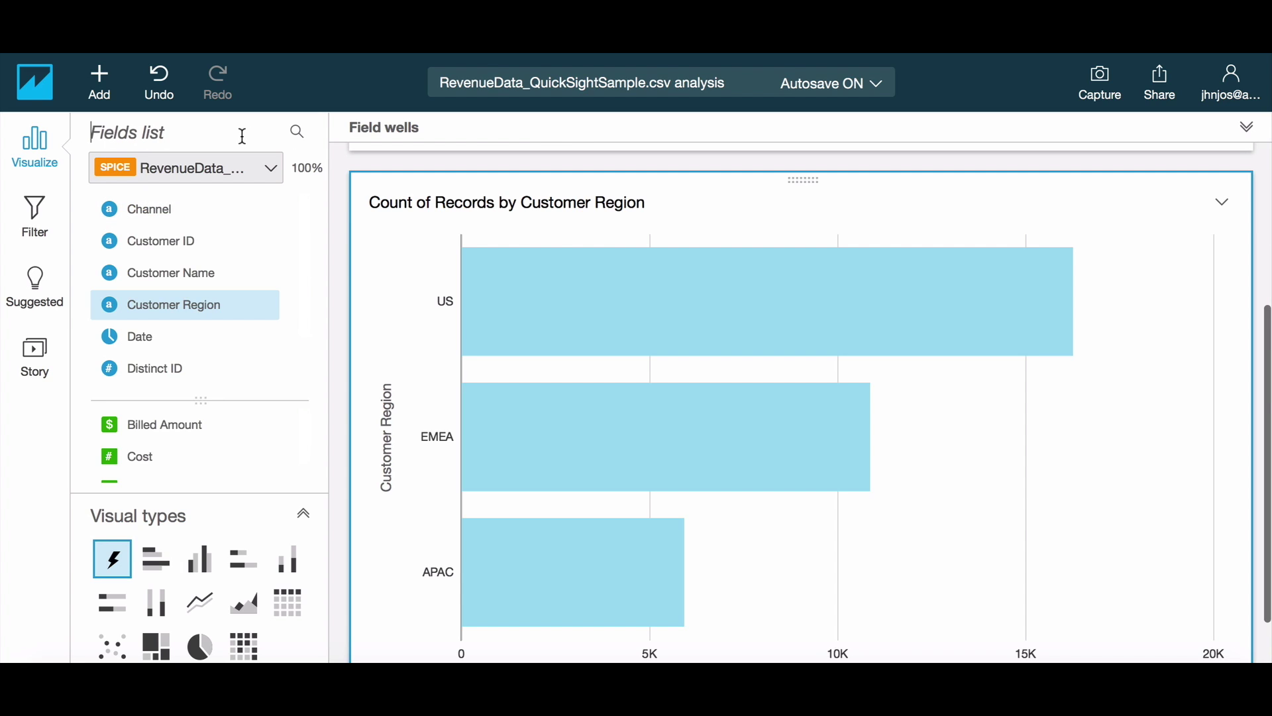
pyautogui.click(208, 426)
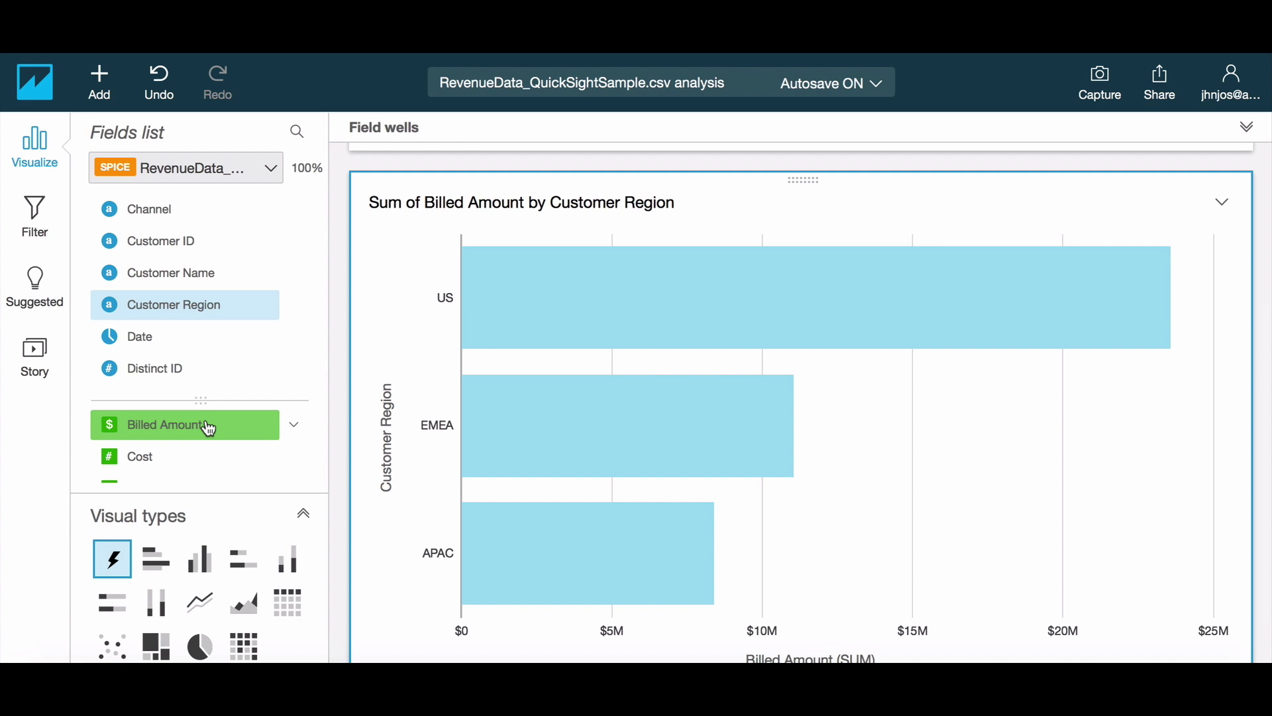
pyautogui.click(46, 225)
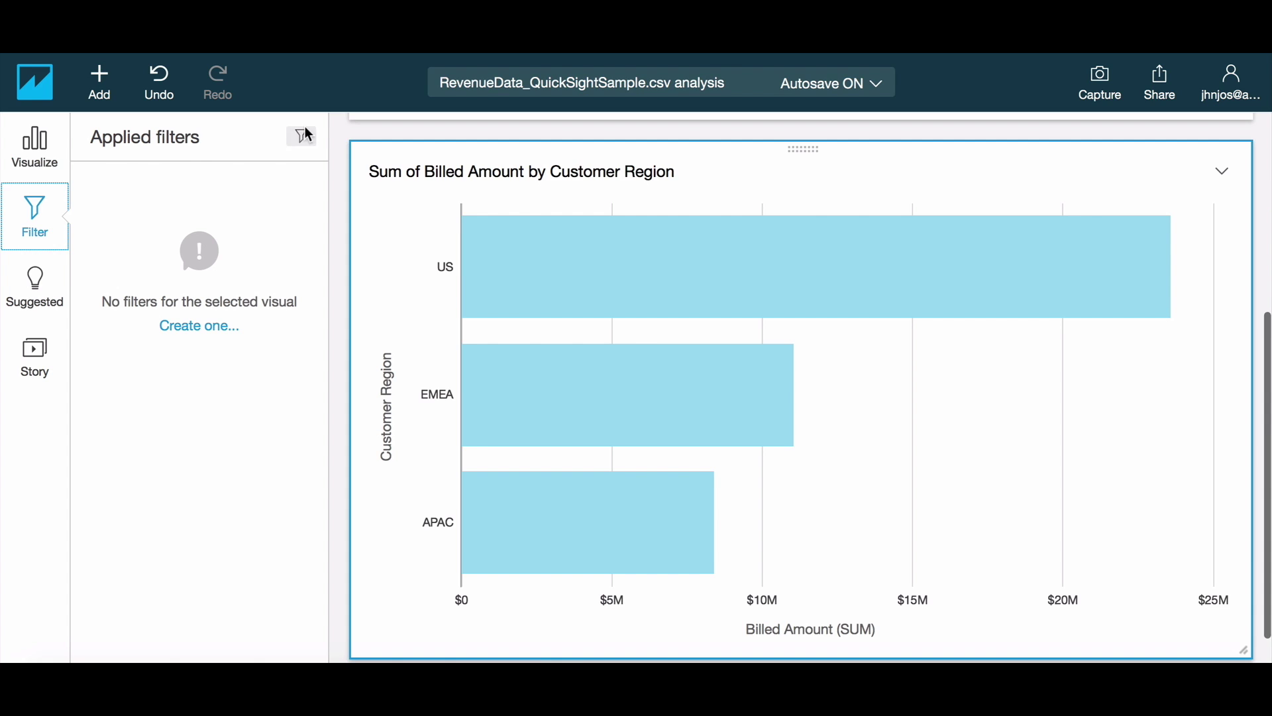
# Add a Date filter to the region chart using the After comparison.
pyautogui.click(305, 138)
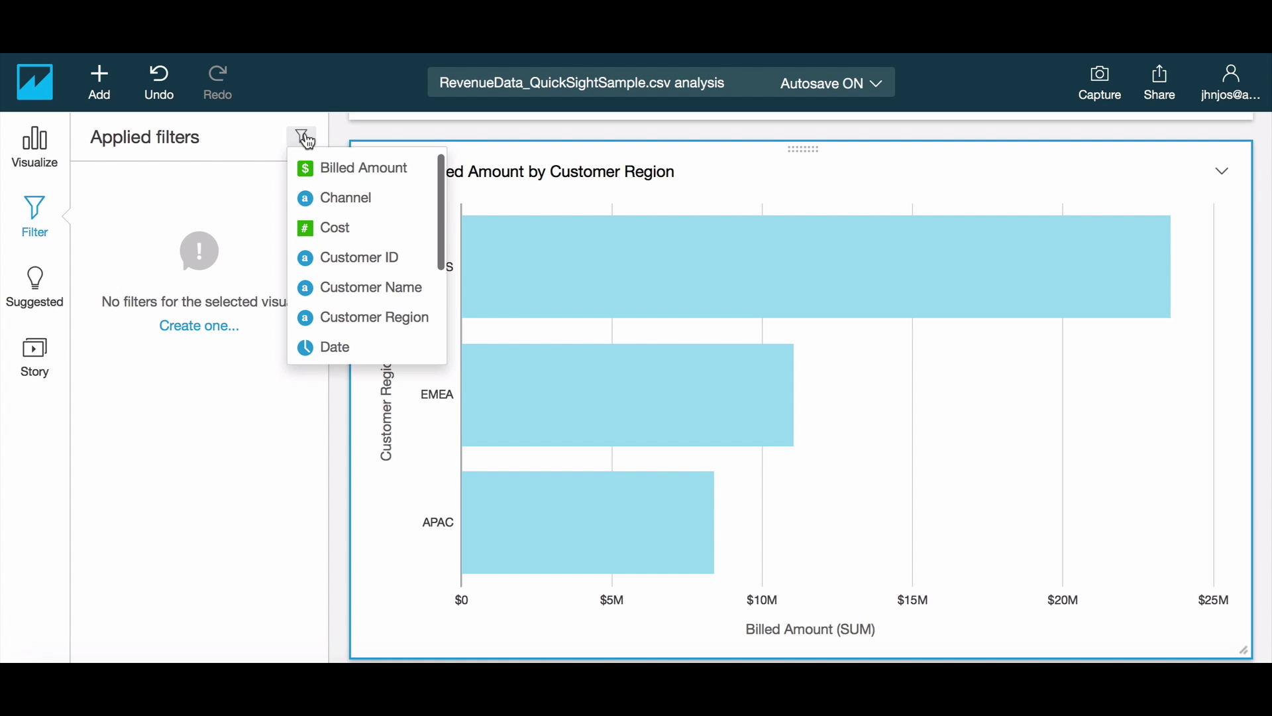
pyautogui.click(351, 349)
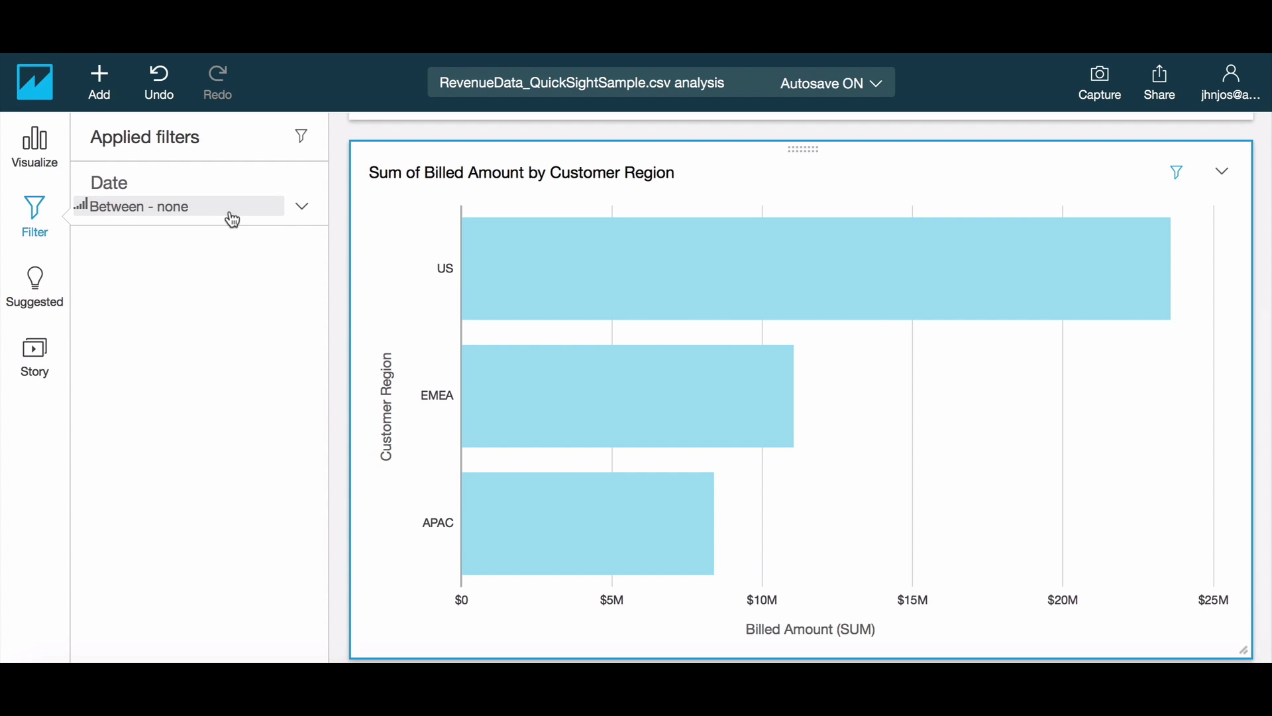
pyautogui.click(232, 218)
pyautogui.click(273, 245)
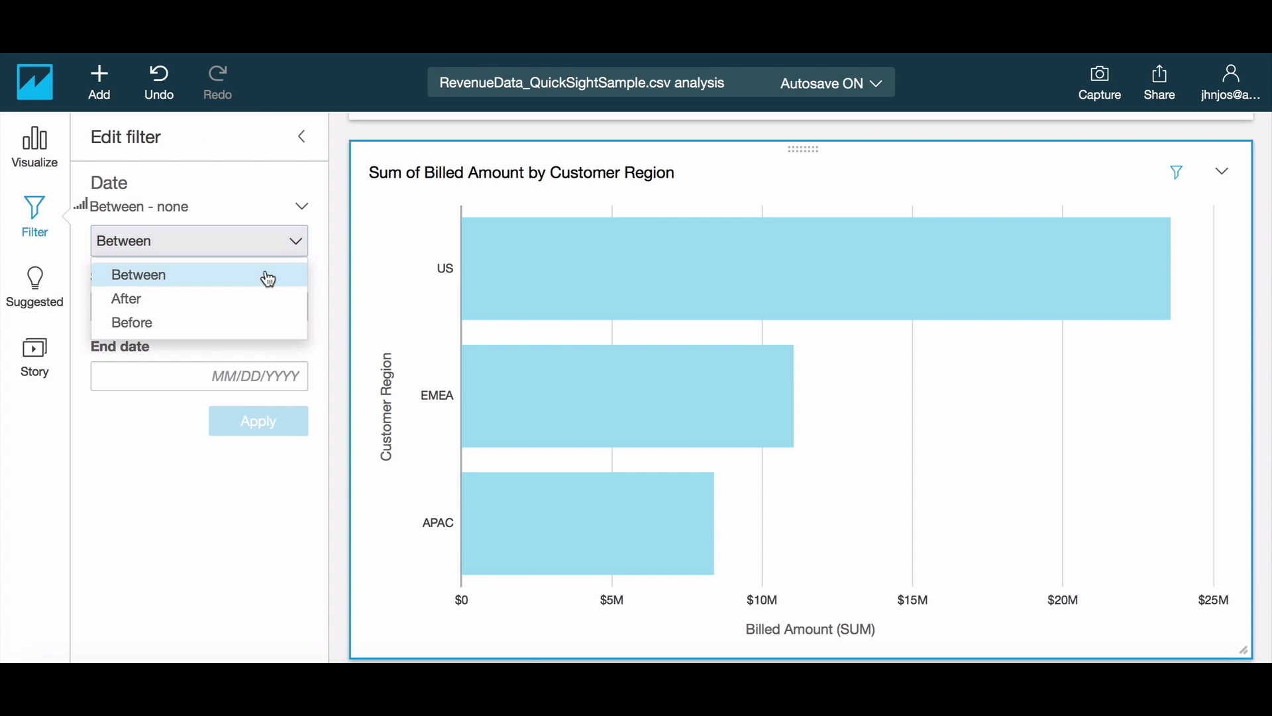
pyautogui.click(271, 305)
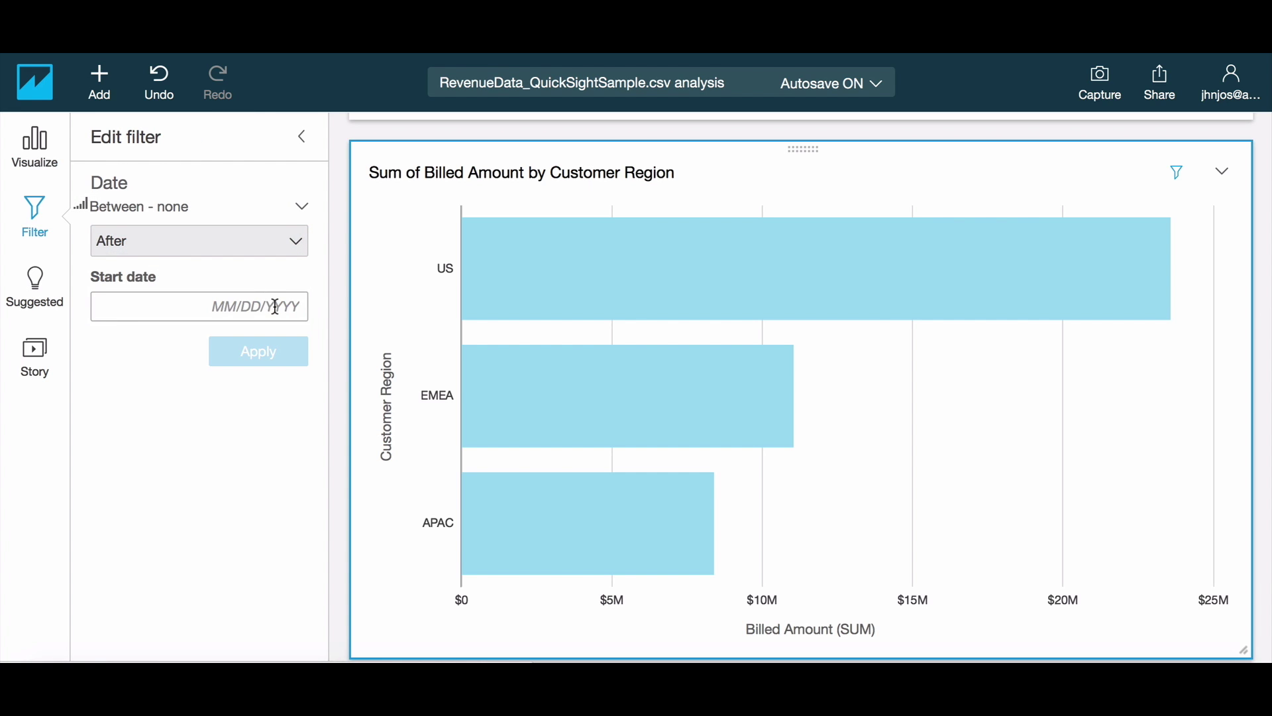
# Set the filter's start date to January 1, 2016 and apply it.
pyautogui.click(275, 306)
pyautogui.click(226, 345)
pyautogui.click(219, 369)
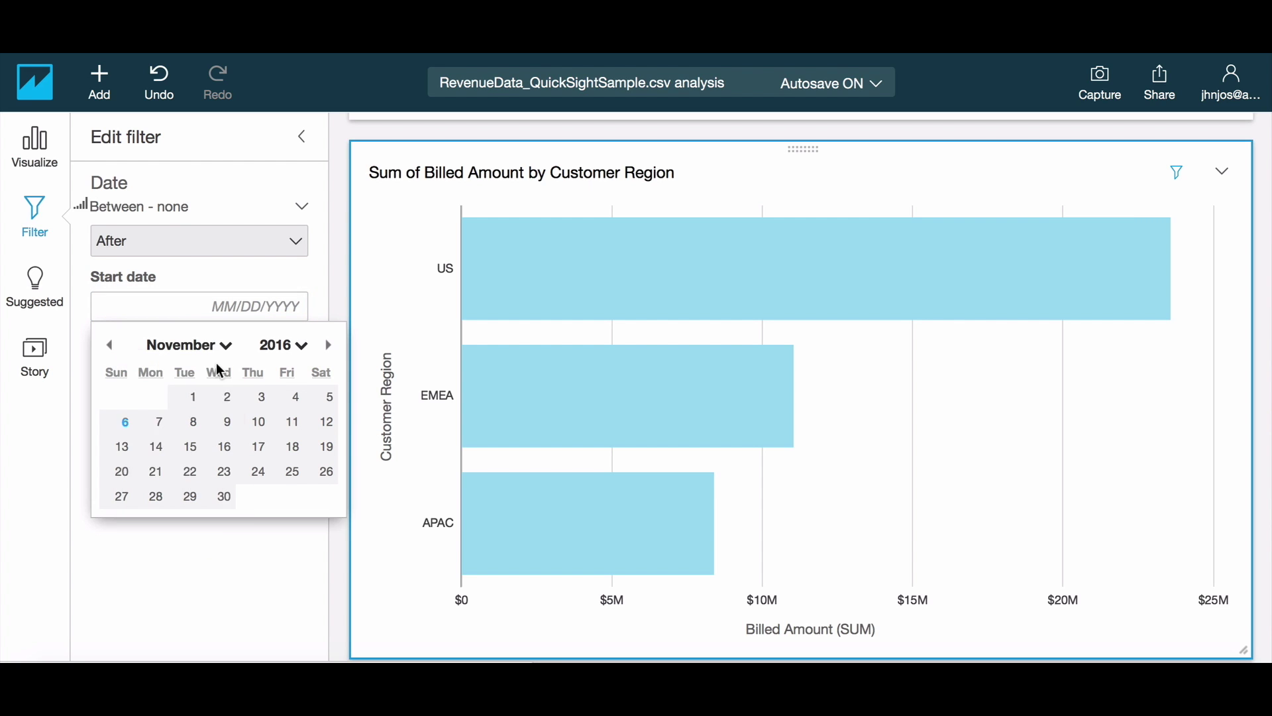
pyautogui.click(289, 398)
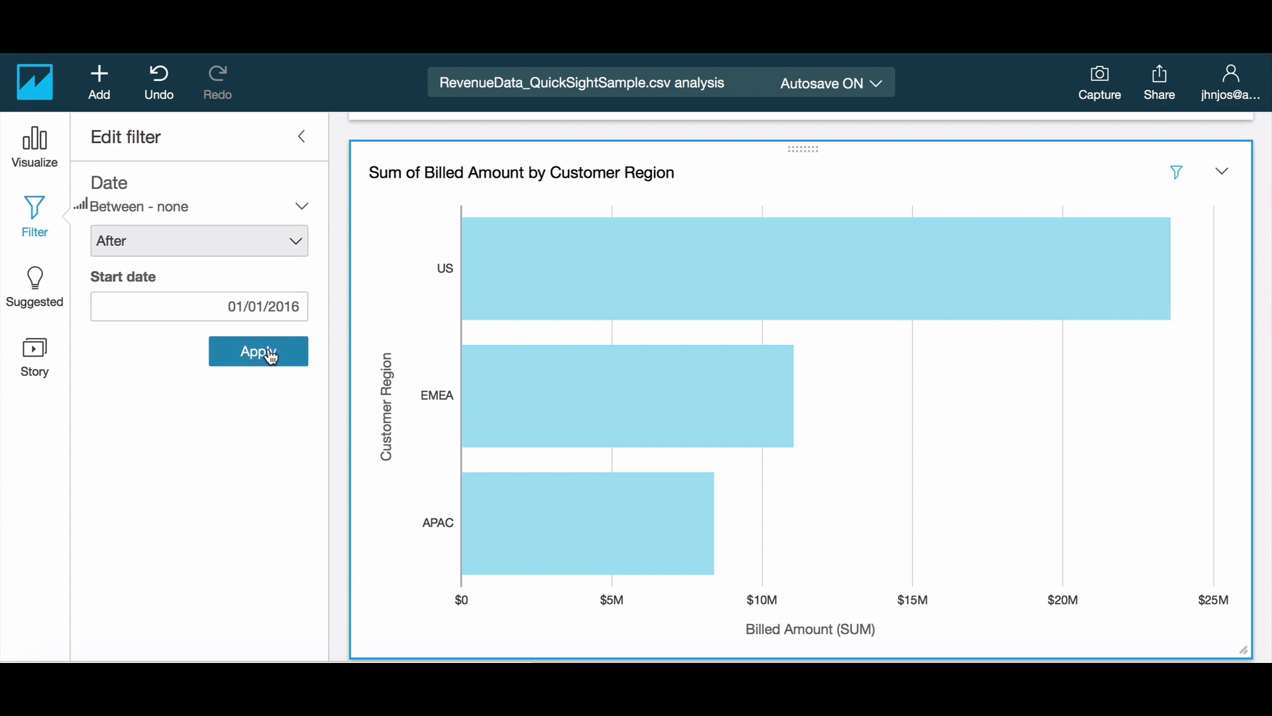
pyautogui.click(271, 354)
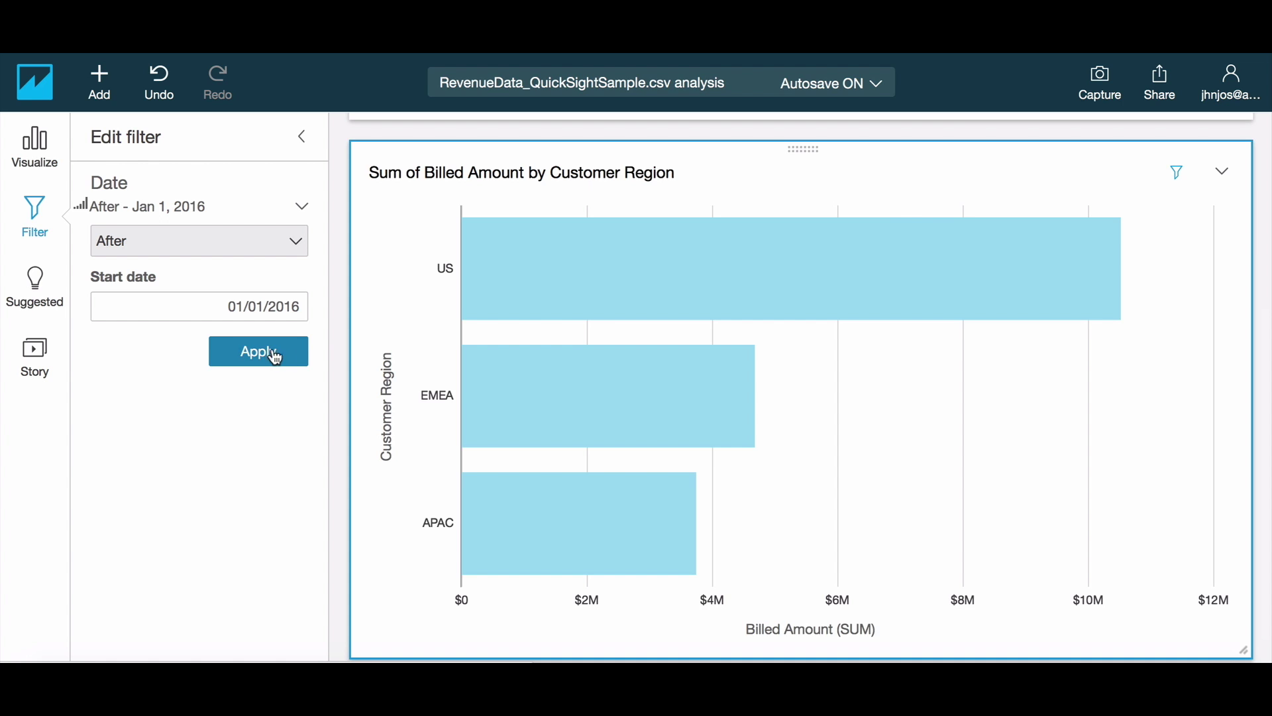
pyautogui.scroll(4, 392, 356)
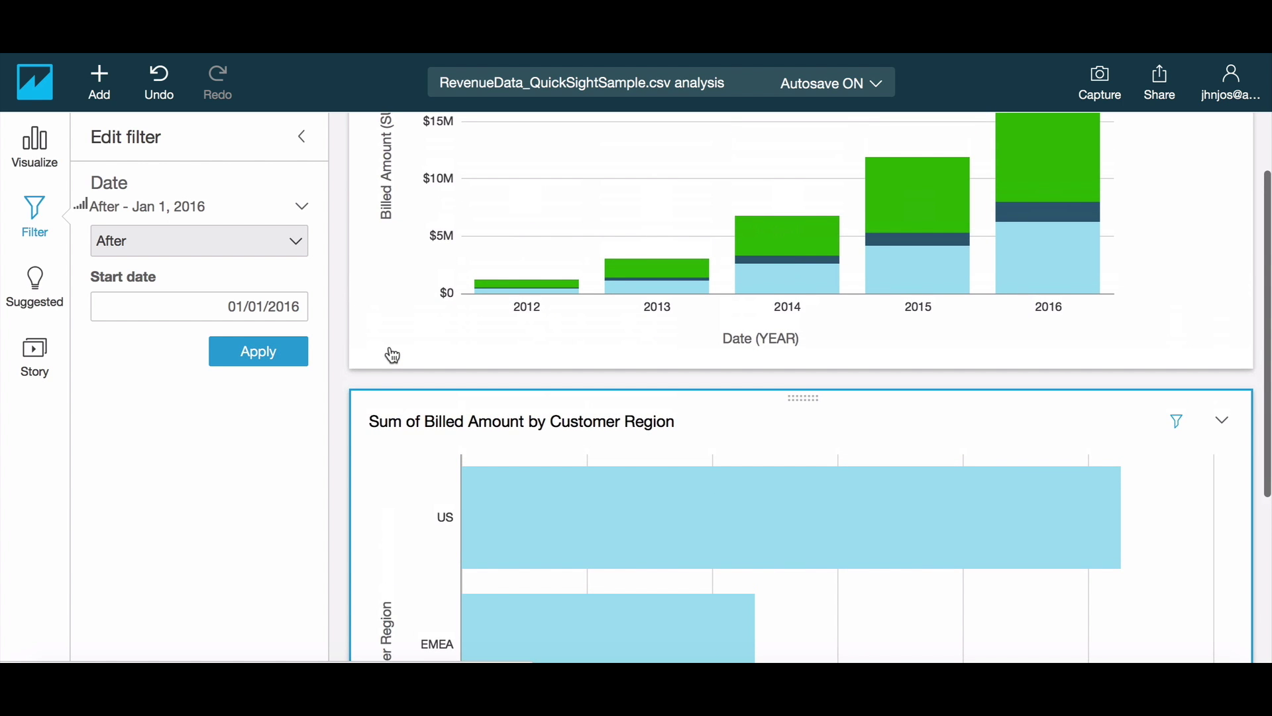
# Apply the Date filter to all visuals for this data set.
pyautogui.scroll(1, 393, 356)
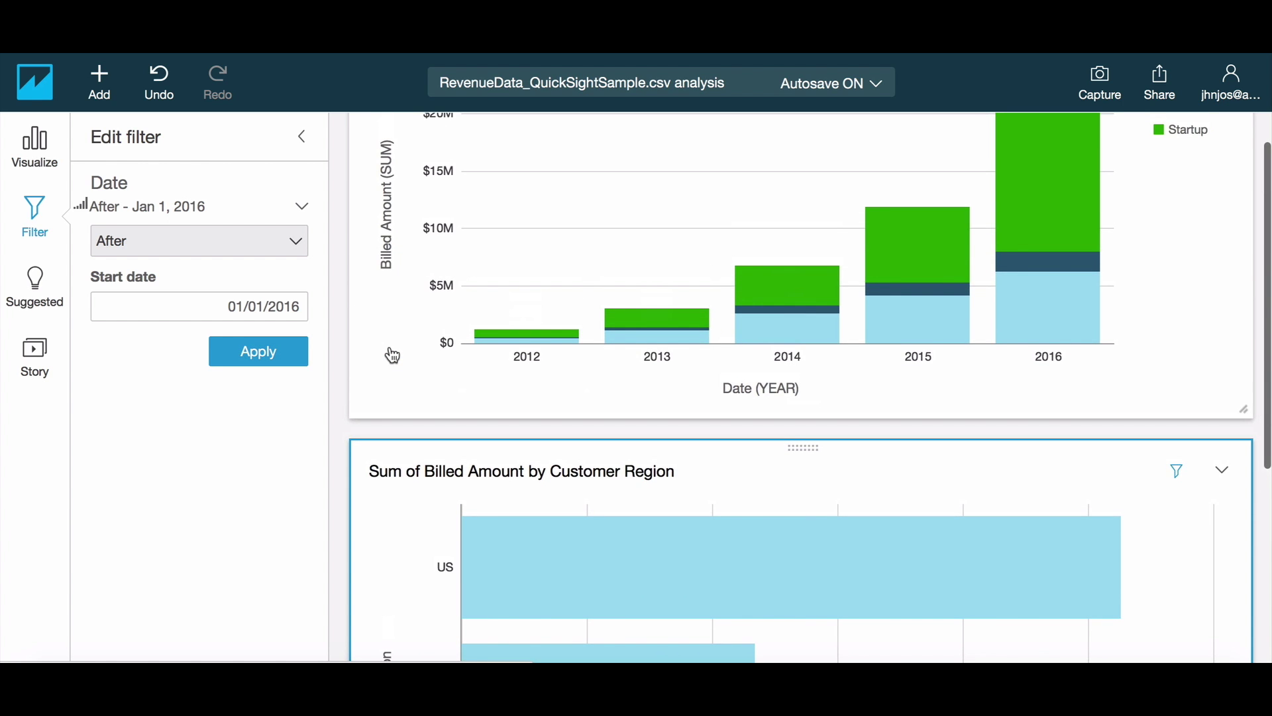
pyautogui.click(304, 208)
pyautogui.click(353, 218)
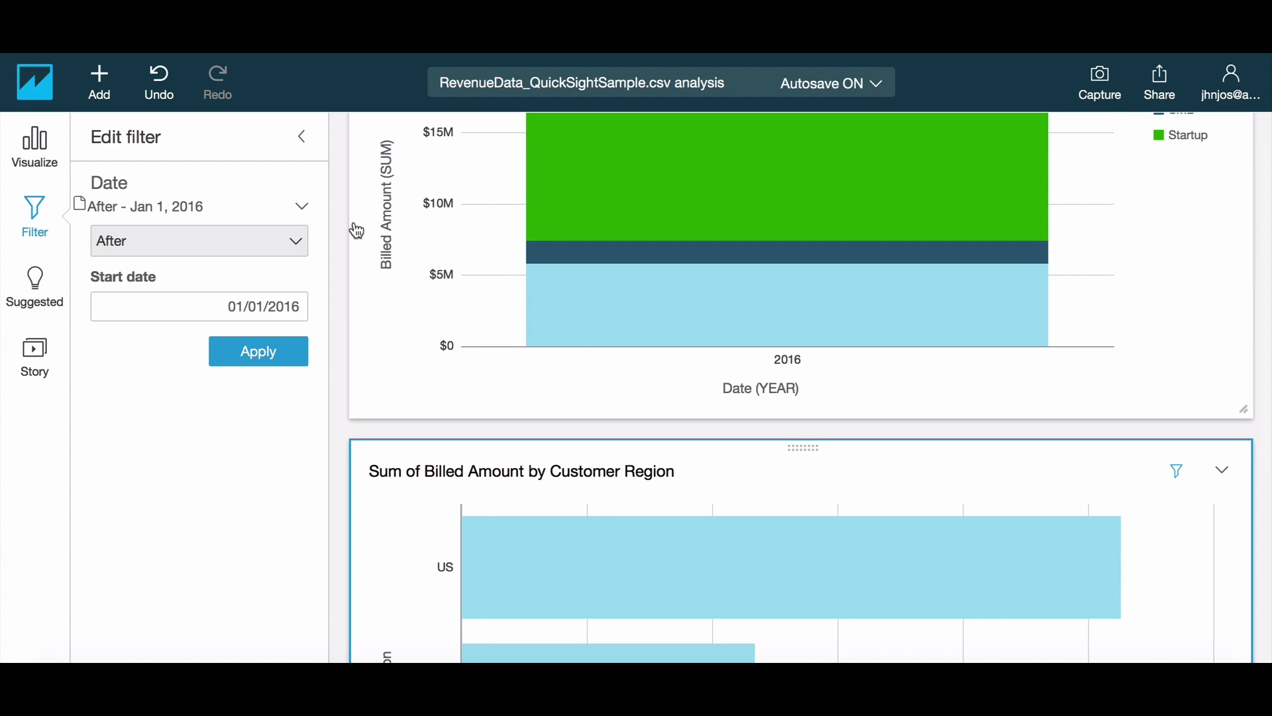
pyautogui.scroll(-4, 357, 230)
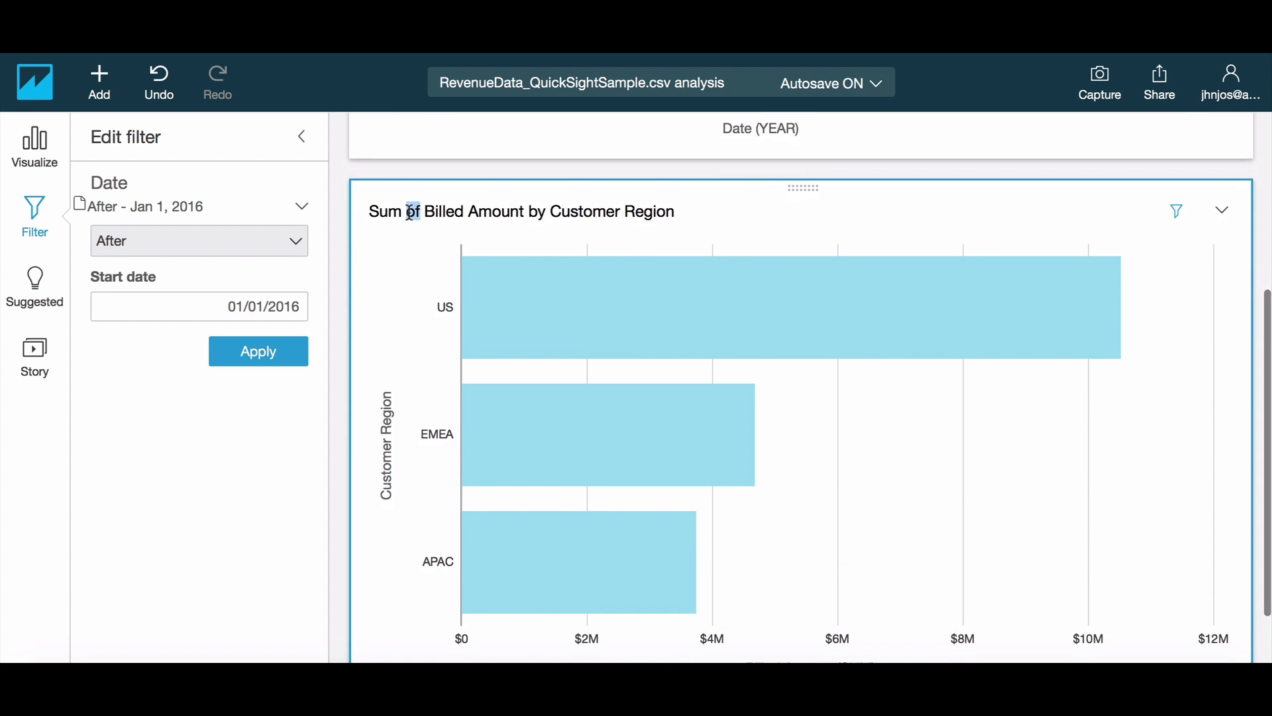
# Retitle the region chart 'YTD Revenues by Region'.
pyautogui.tripleClick(411, 213)
pyautogui.write('YTD Revenues by')
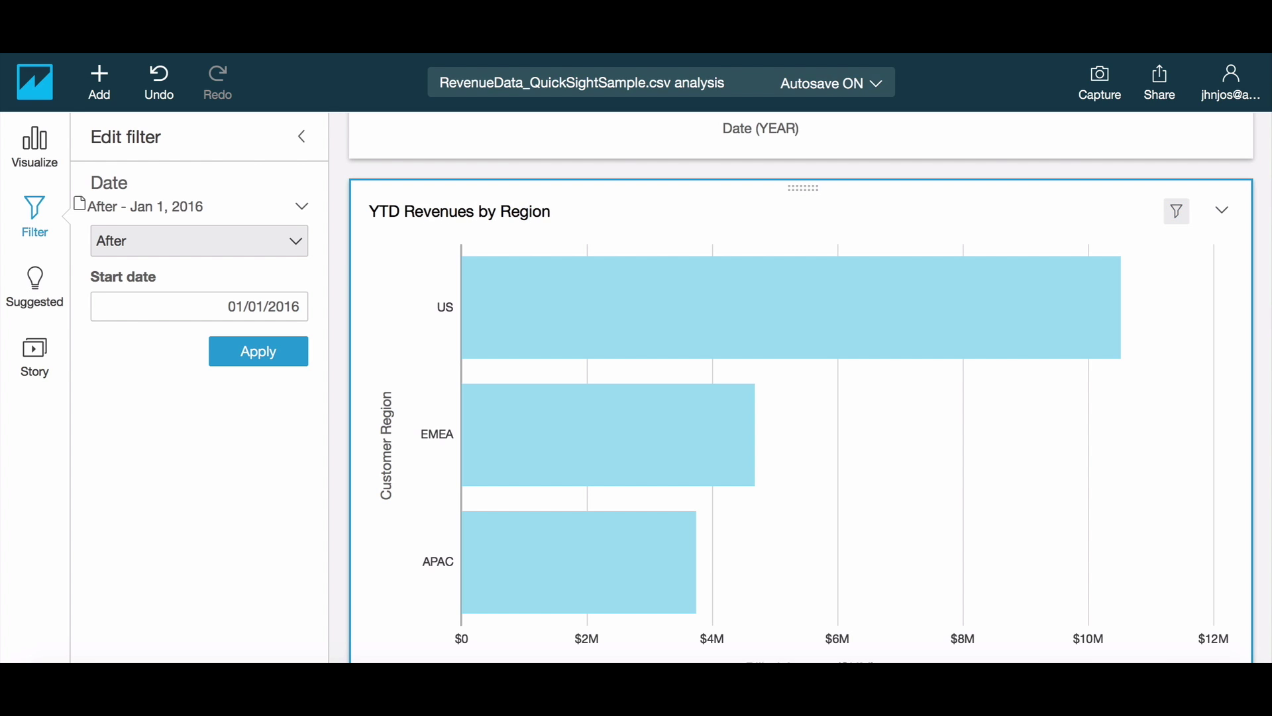
pyautogui.moveTo(951, 342)
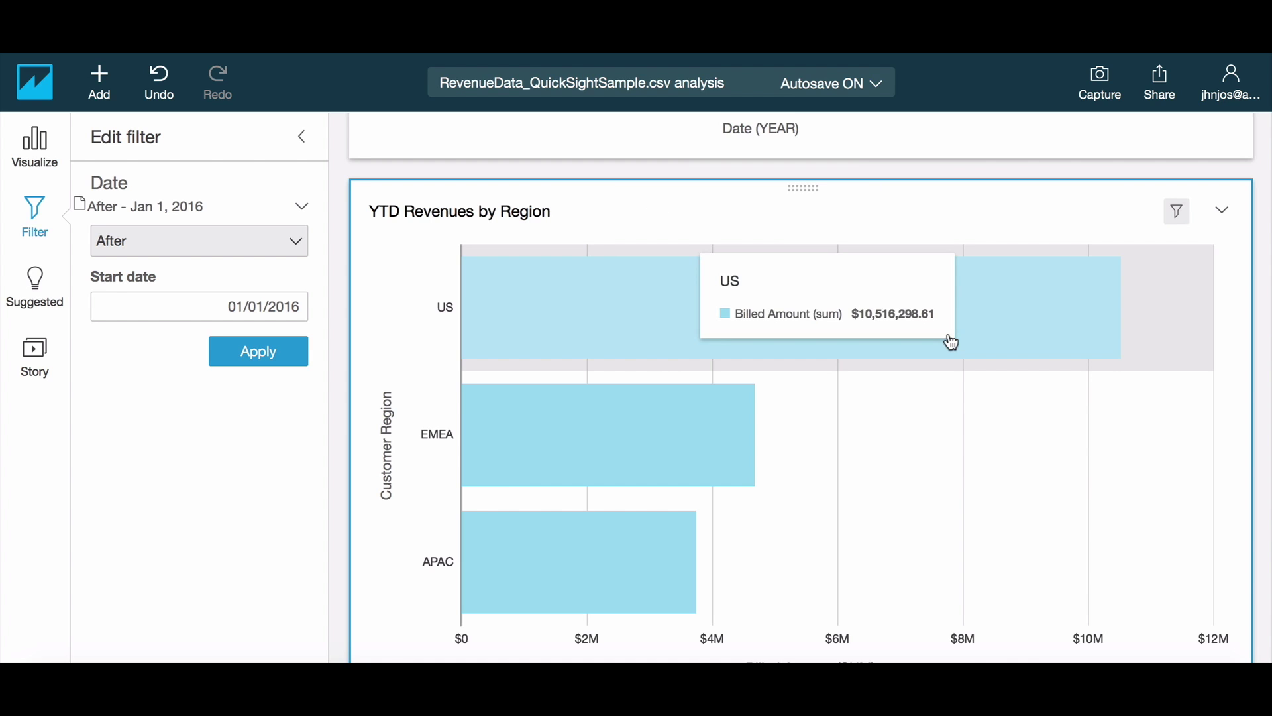
pyautogui.scroll(5, 951, 342)
# Resize both charts to half width side by side and prefix the segment chart title with 'YTD'.
pyautogui.moveTo(1244, 564); pyautogui.dragTo(755, 426)
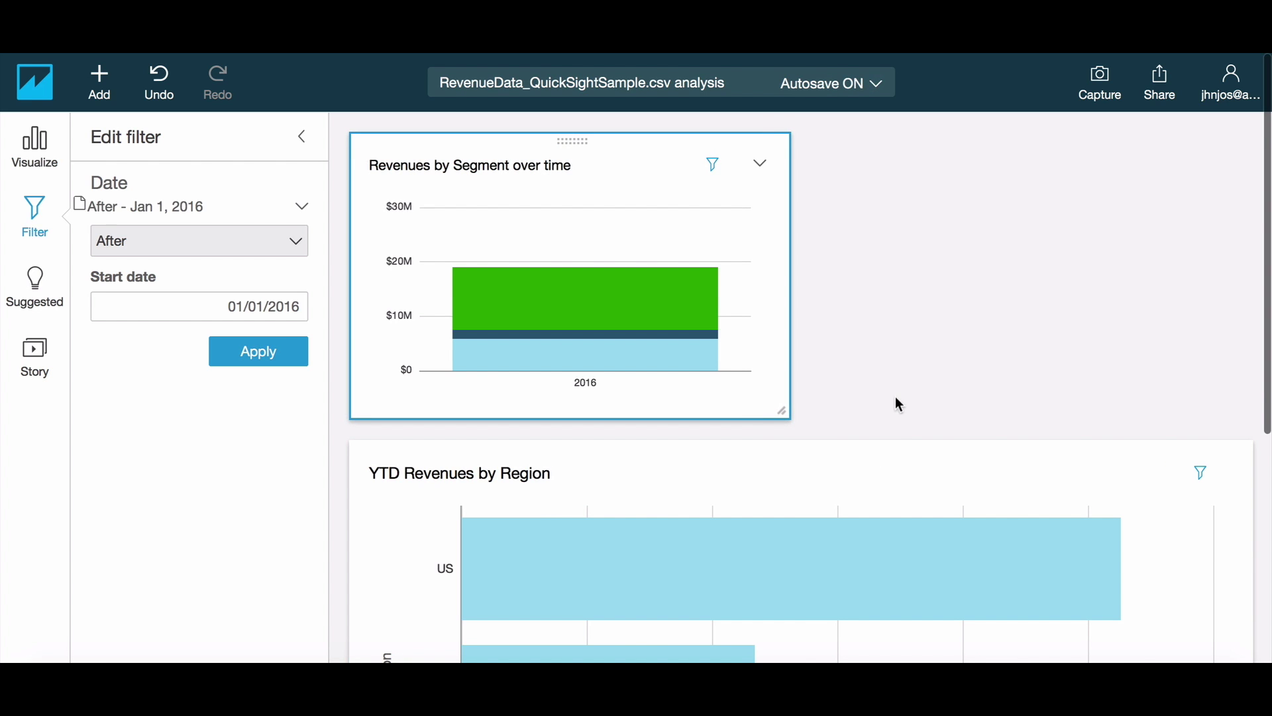
pyautogui.scroll(-5, 896, 404)
pyautogui.moveTo(1250, 589); pyautogui.dragTo(789, 414)
pyautogui.moveTo(565, 377); pyautogui.dragTo(1008, 332)
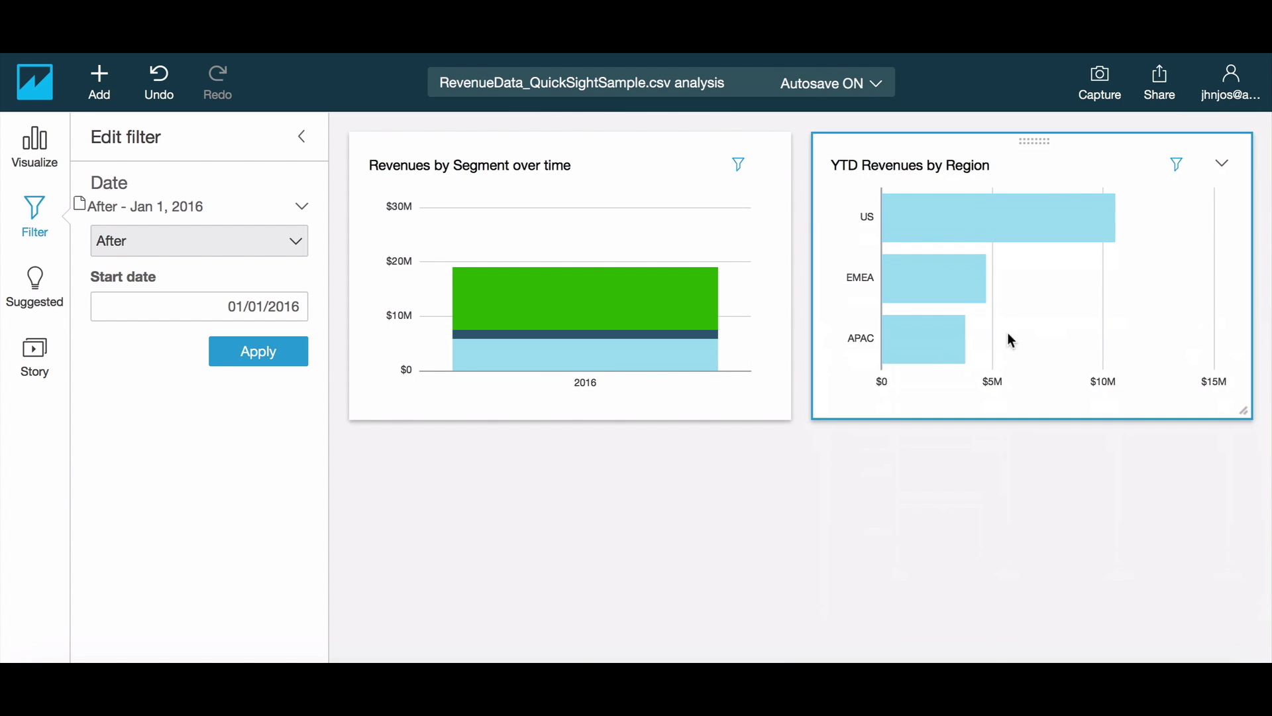
pyautogui.click(369, 165)
pyautogui.write('YTD')
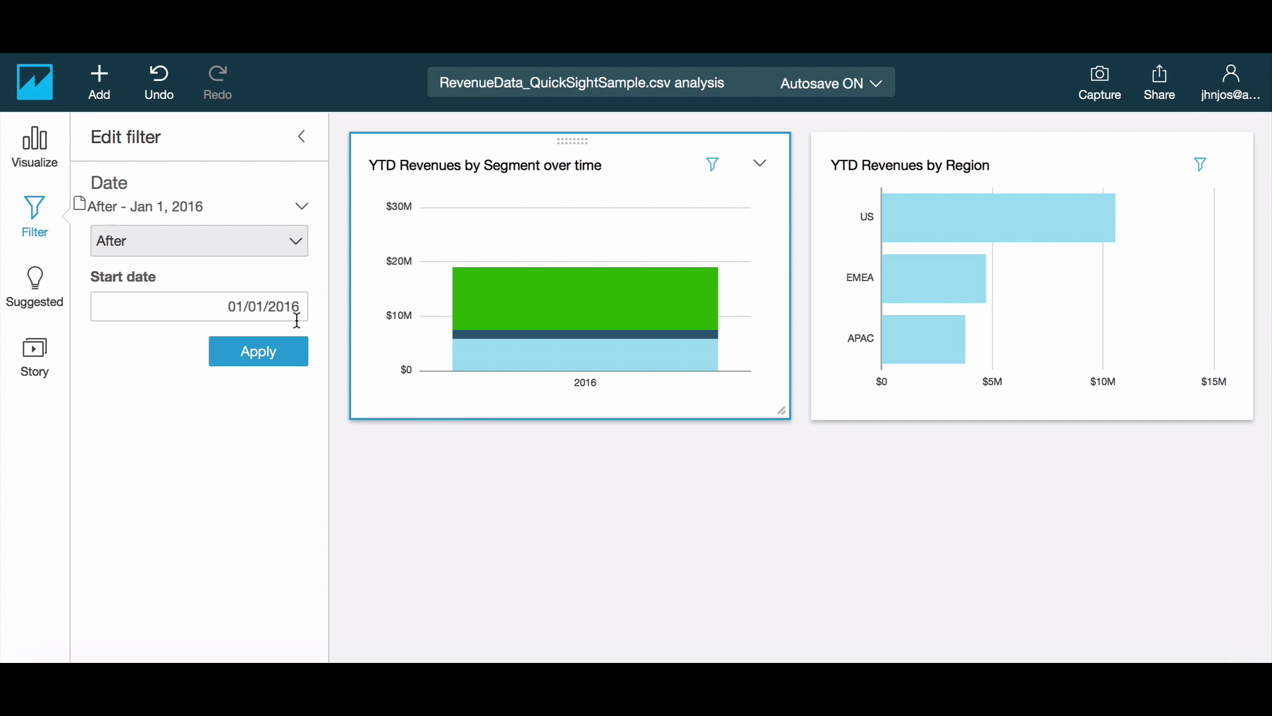
# Add a new visual and put the Channel and Billed Amount fields on it.
pyautogui.click(50, 153)
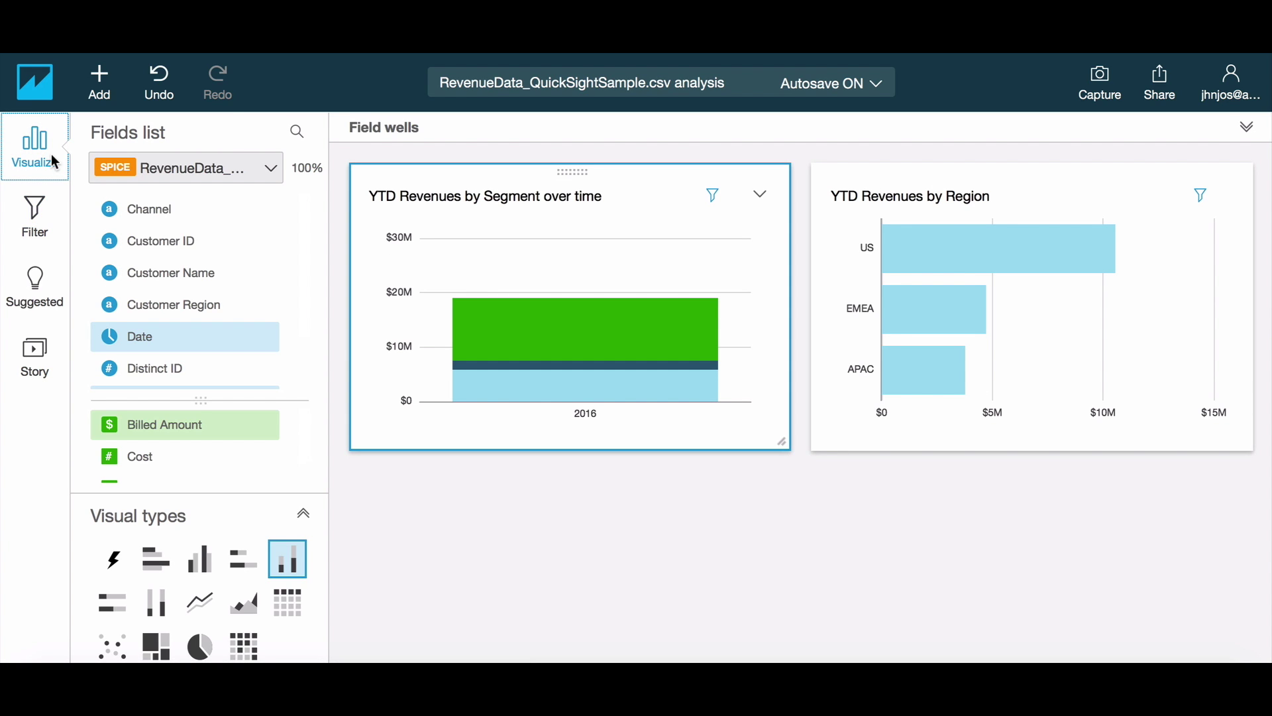
pyautogui.click(98, 98)
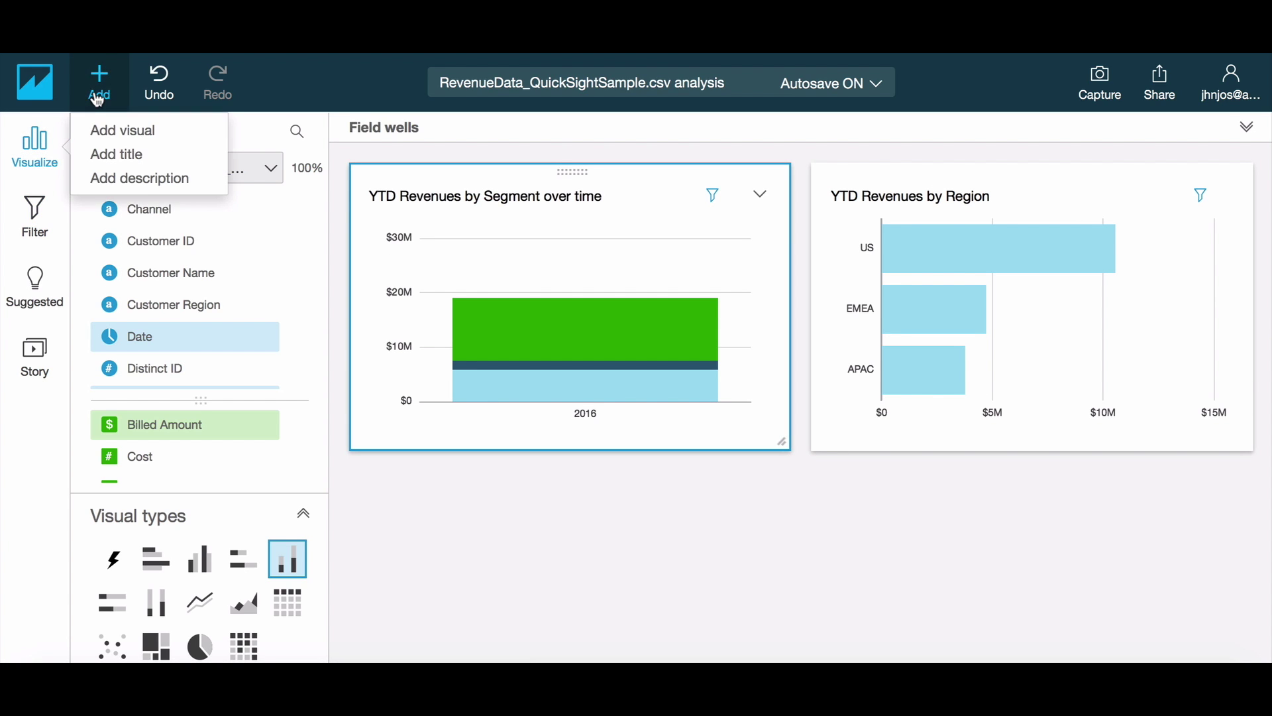
pyautogui.click(107, 129)
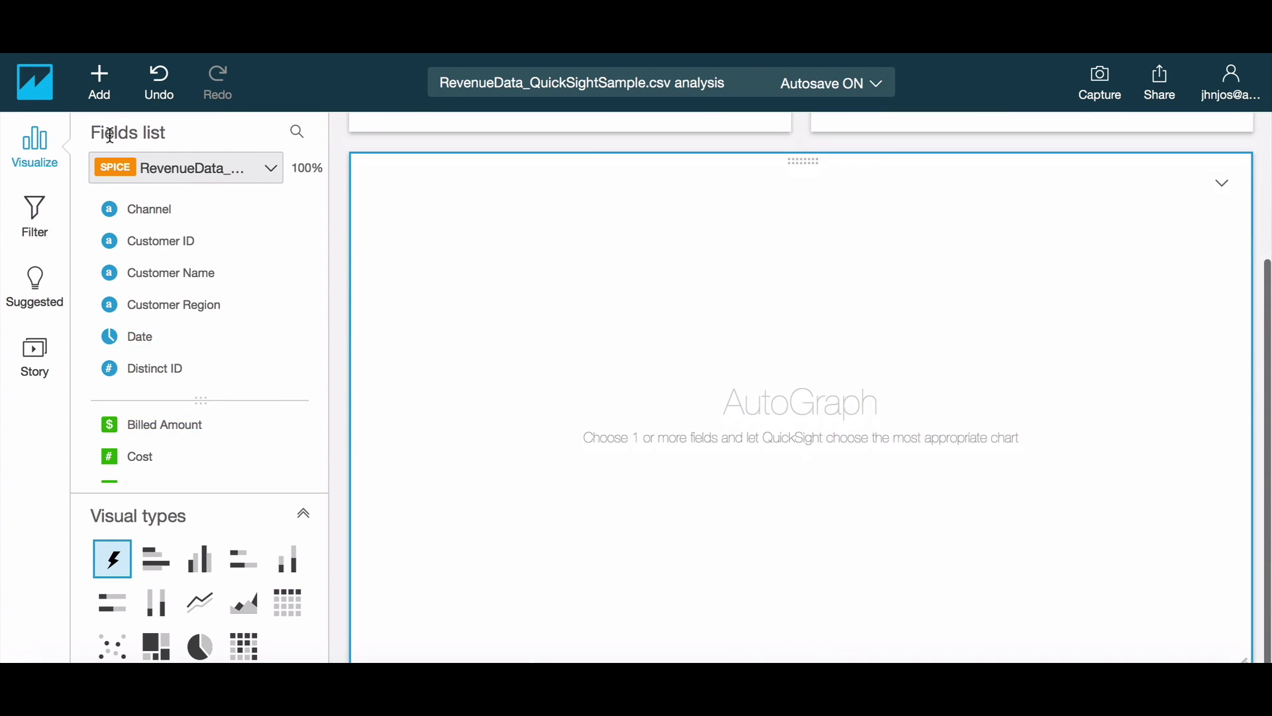
pyautogui.click(159, 214)
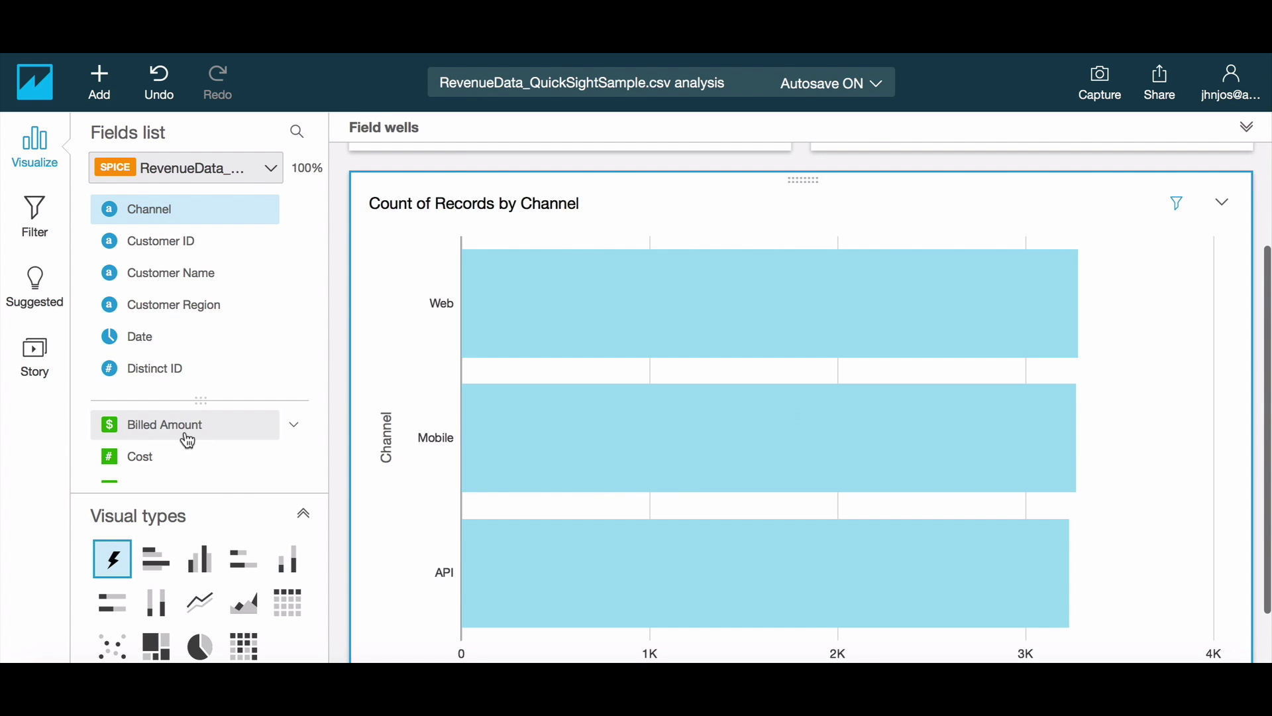
pyautogui.click(186, 436)
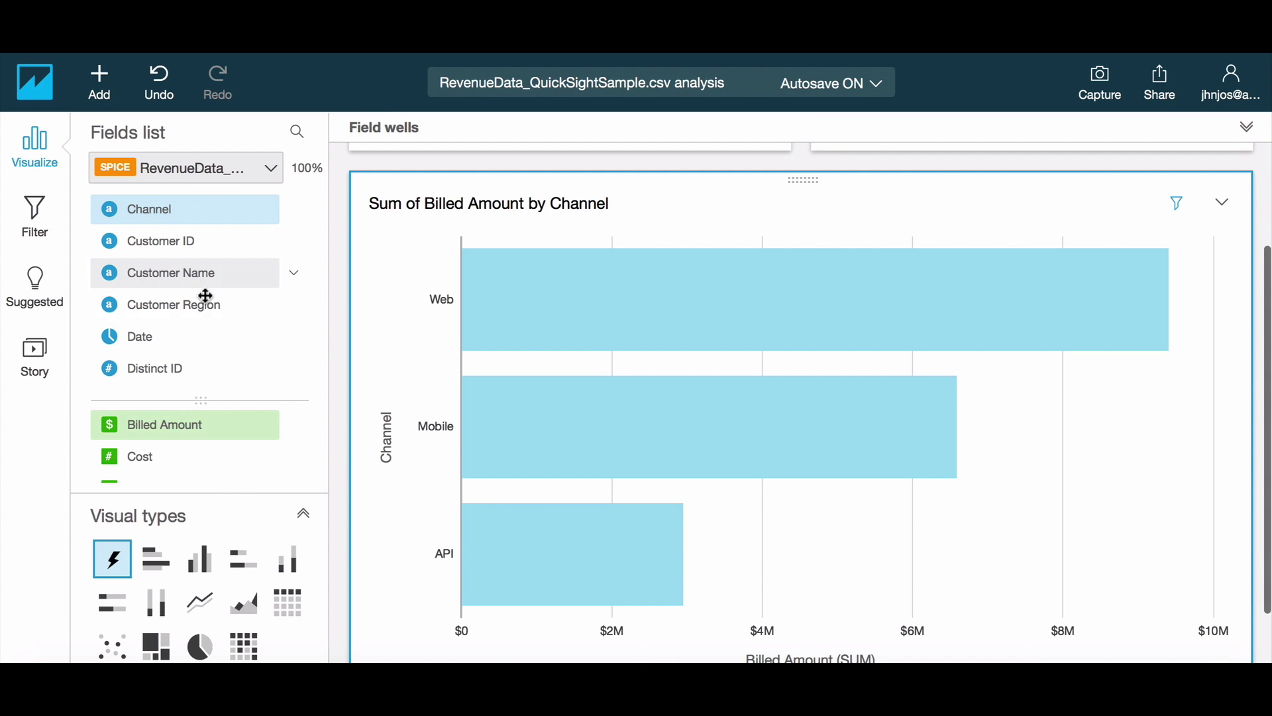